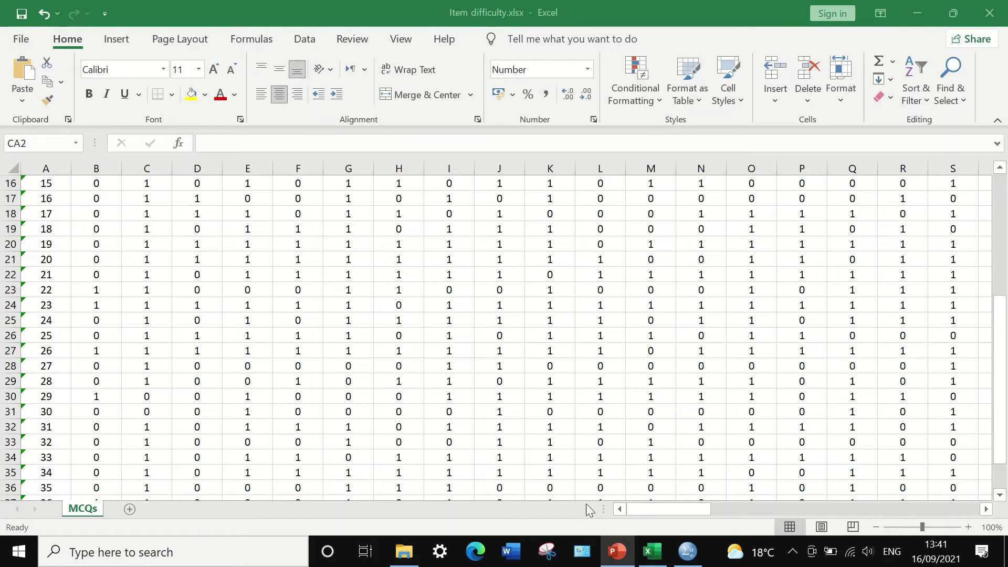
Look through the MCQs sheet to examine the student ID rows and the scored answers in the question columns.
scroll(650, 394, up, 5)
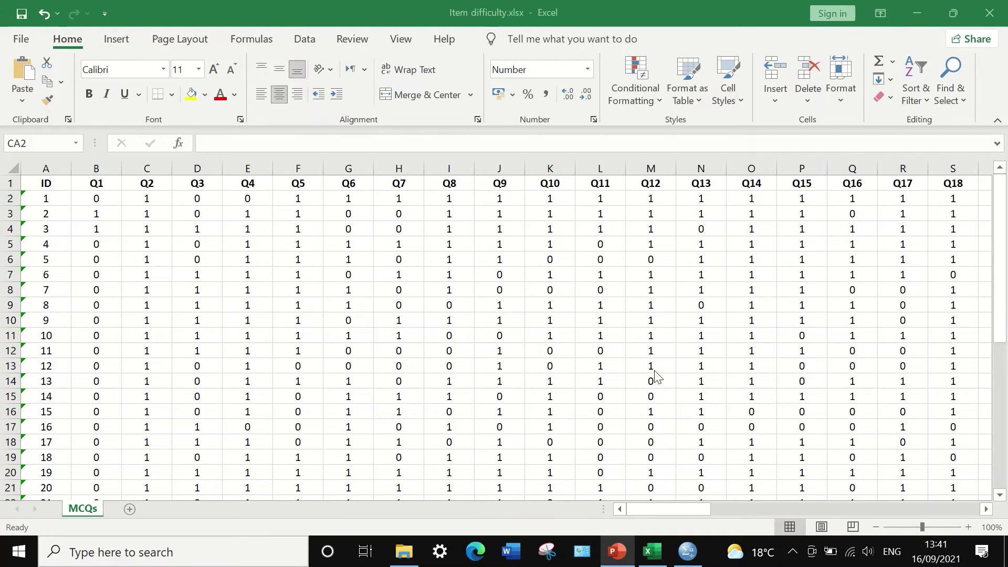
scroll(655, 377, down, 3)
scroll(655, 377, up, 3)
scroll(653, 386, down, 1)
scroll(653, 386, down, 8)
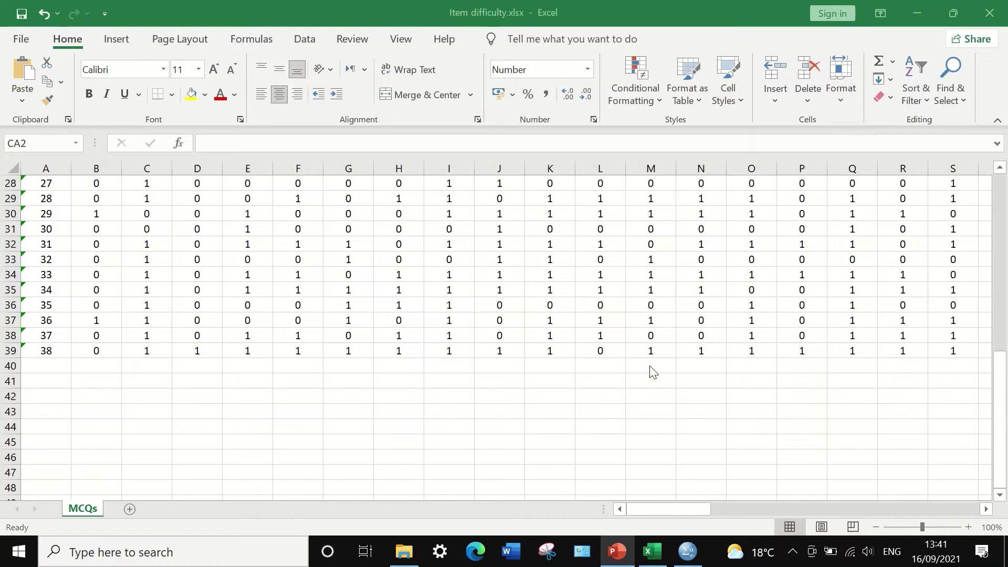
scroll(835, 422, up, 9)
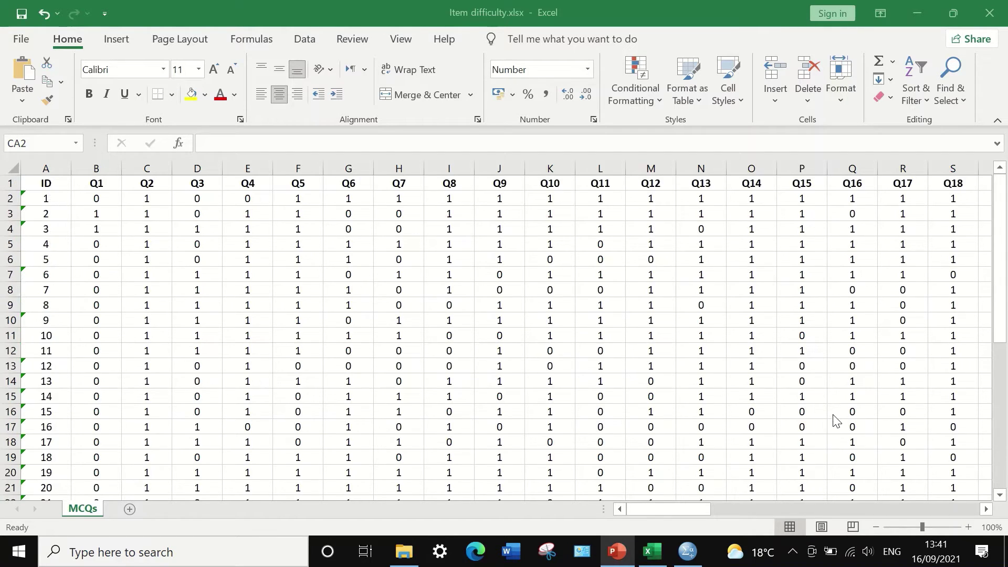
click(764, 507)
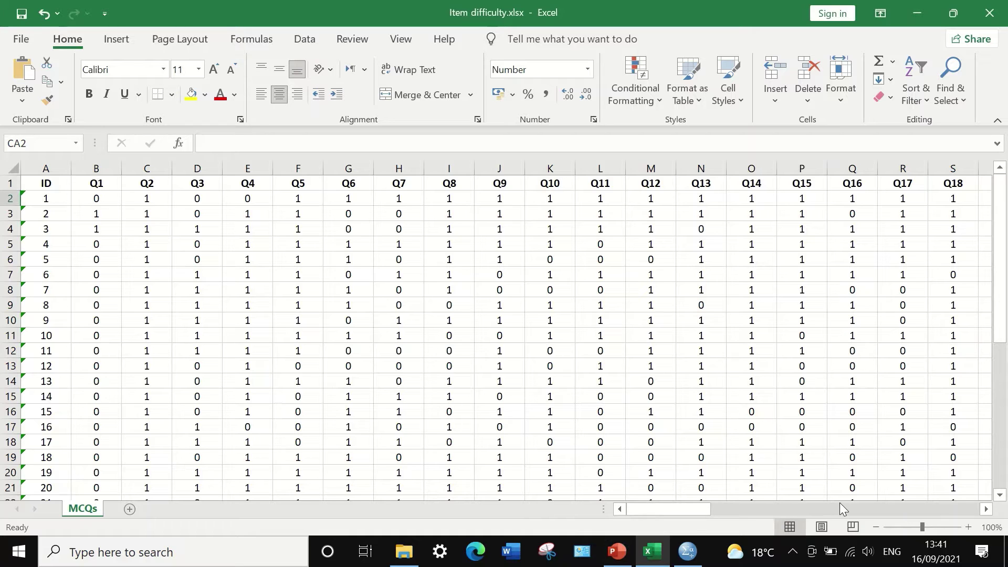
drag(670, 507, 642, 501)
Copy the Q1 to Q76 headers together with all students' scores (B1:BY39), leaving out the ID column.
click(100, 184)
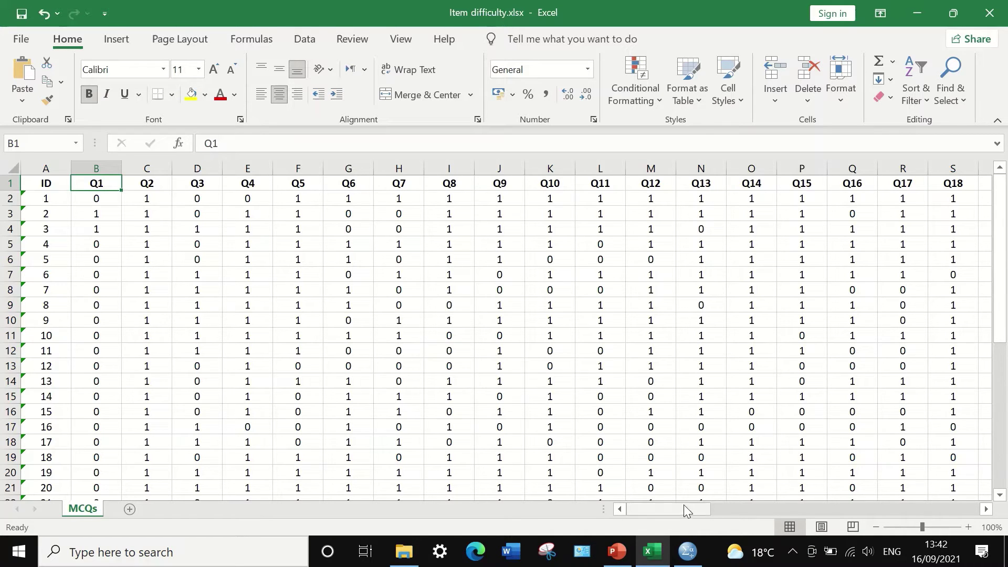
drag(679, 509, 948, 498)
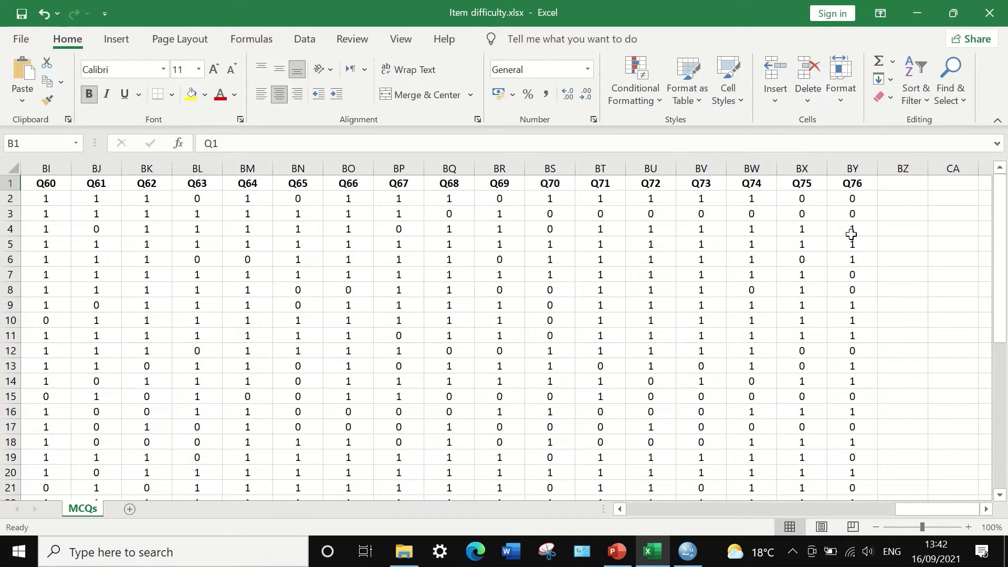
shift+click(845, 183)
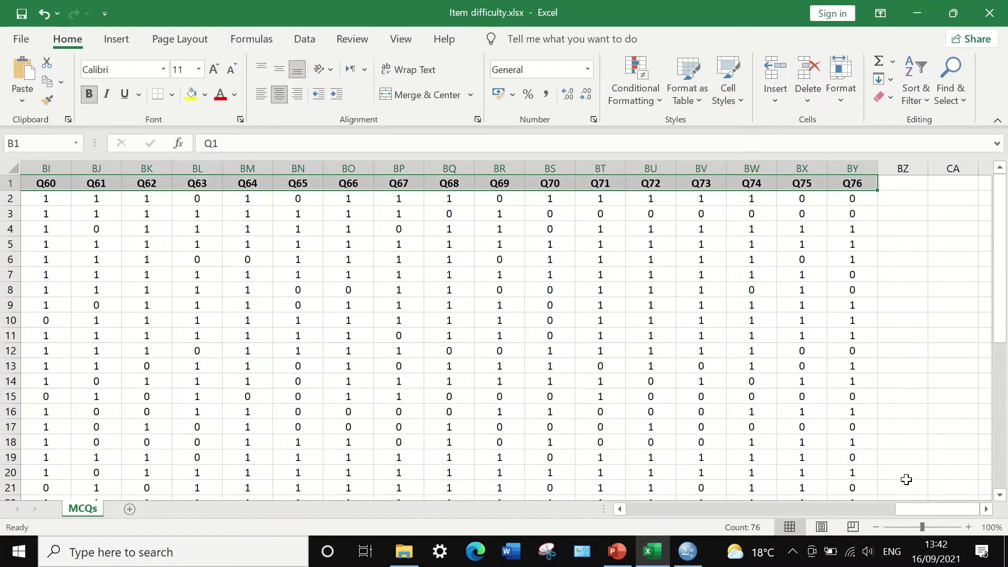
drag(940, 504, 669, 505)
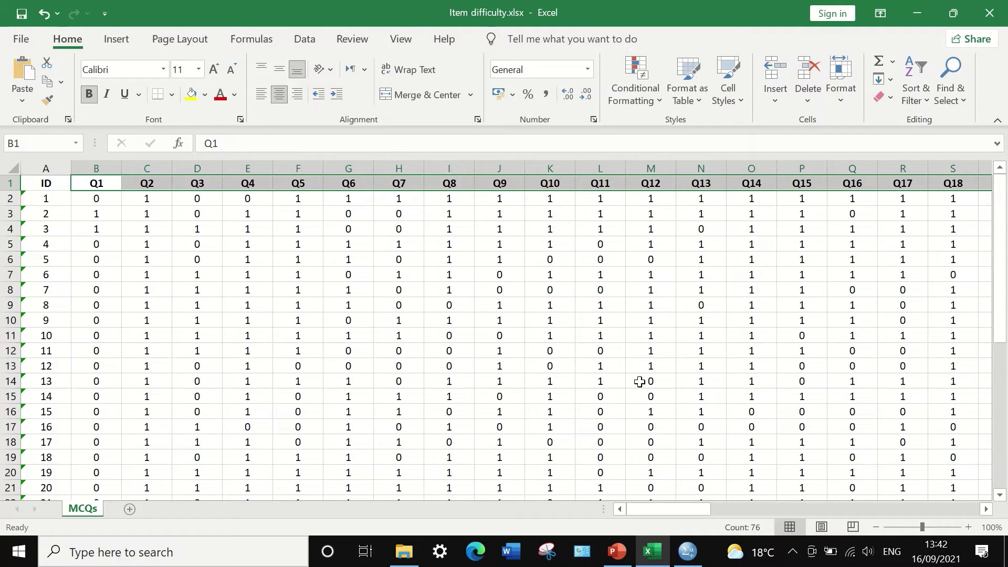
key(ctrl+shift+Down)
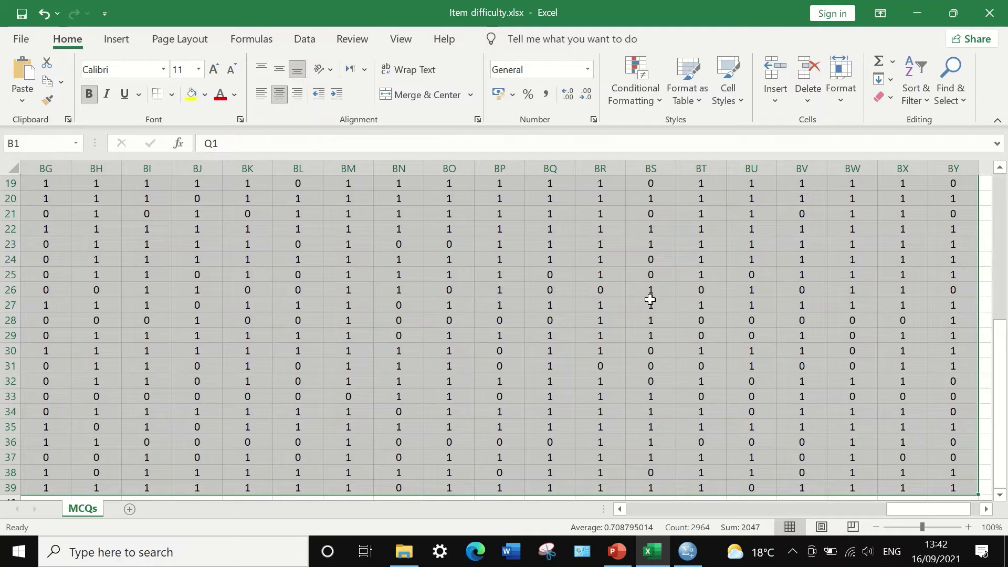
scroll(650, 299, down, 2)
scroll(659, 317, up, 9)
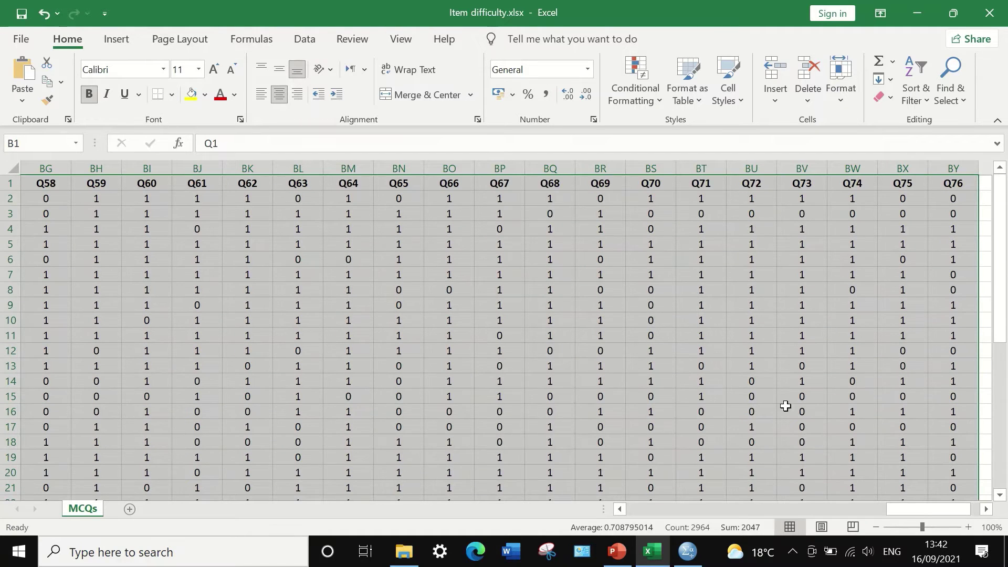
drag(911, 508, 573, 450)
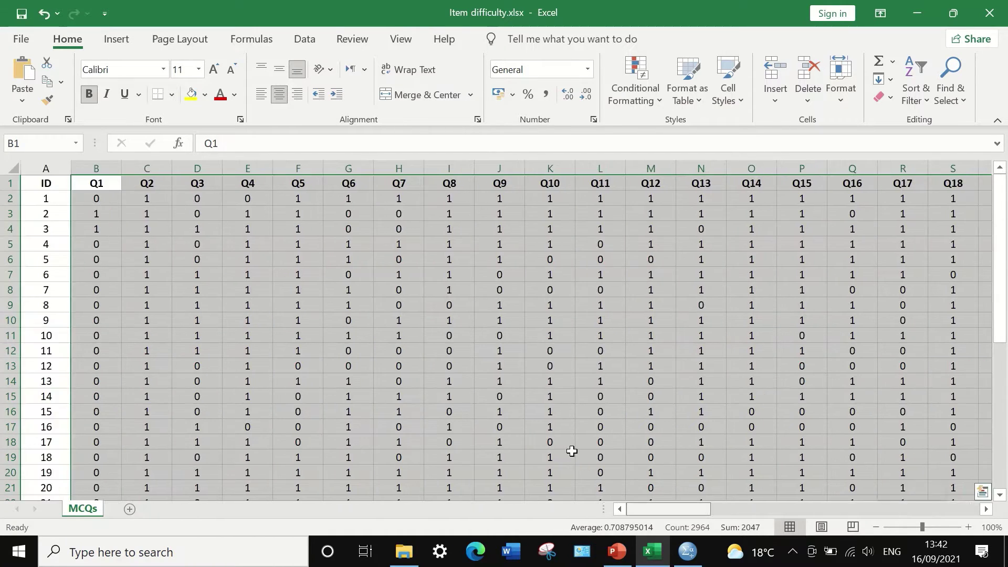
right_click(518, 246)
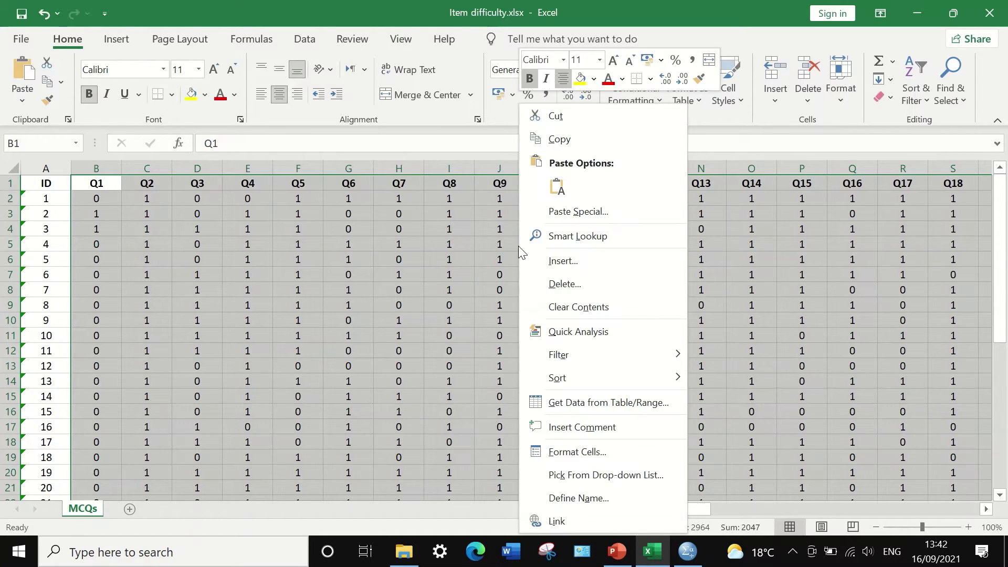
click(577, 140)
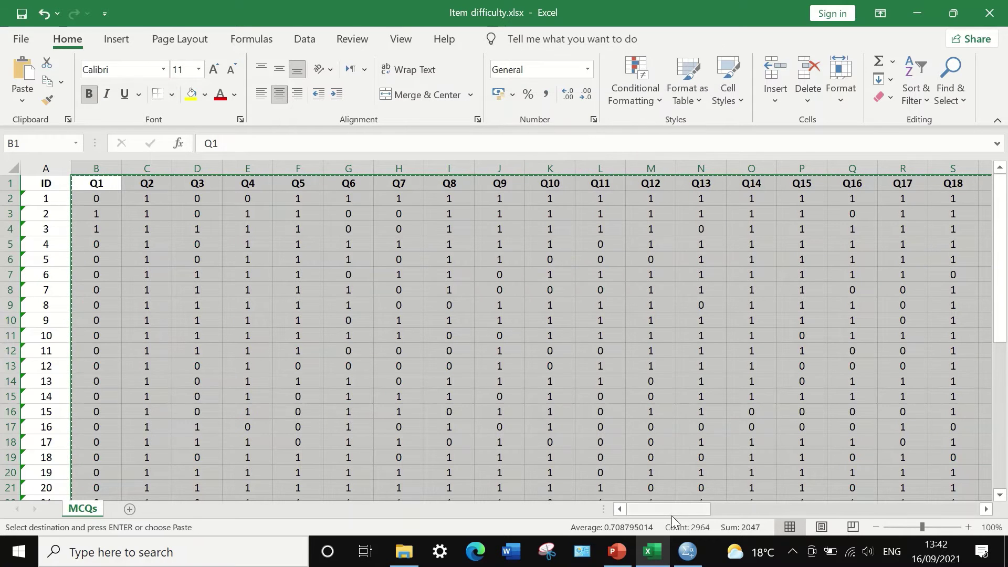
Switch to SPSS Statistics and paste the copied scores into the empty dataset, starting at the first cell of case 1.
click(685, 555)
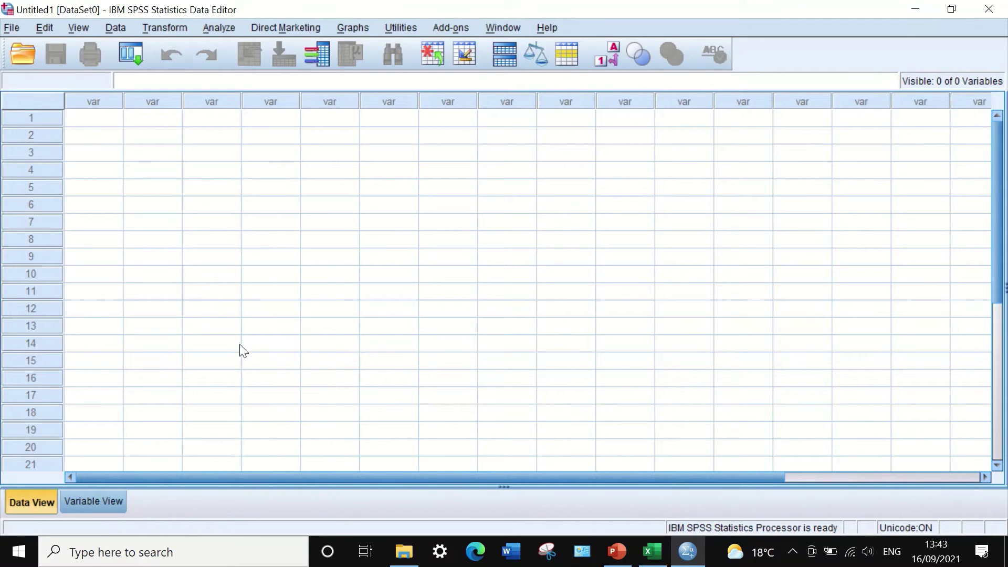
click(101, 117)
right_click(94, 118)
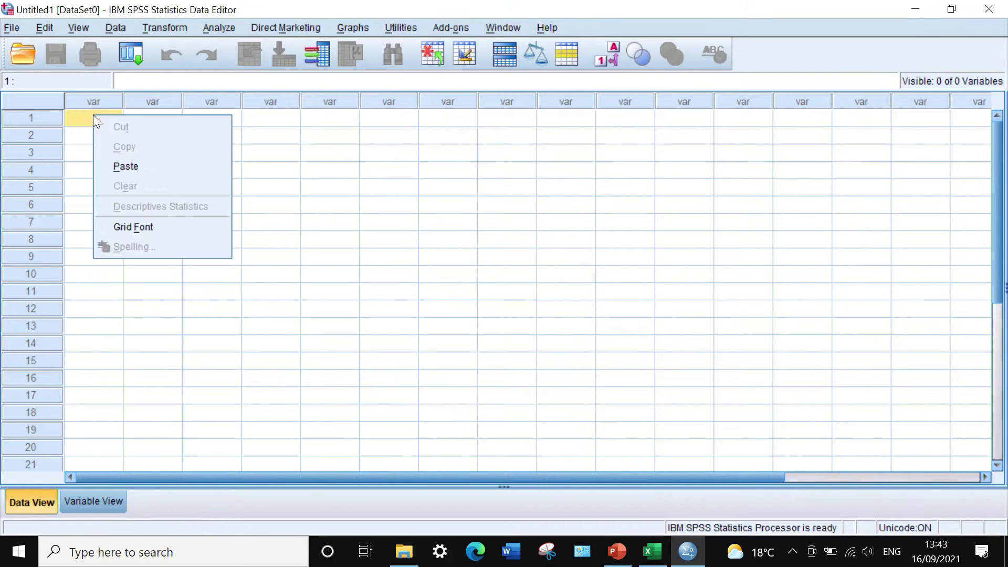
click(127, 166)
click(127, 166)
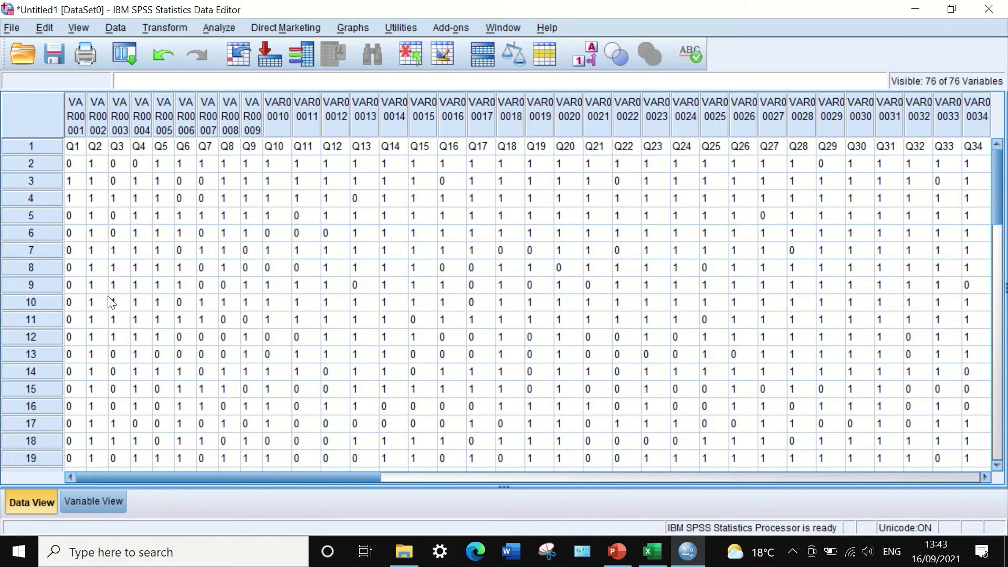
scroll(136, 285, down, 4)
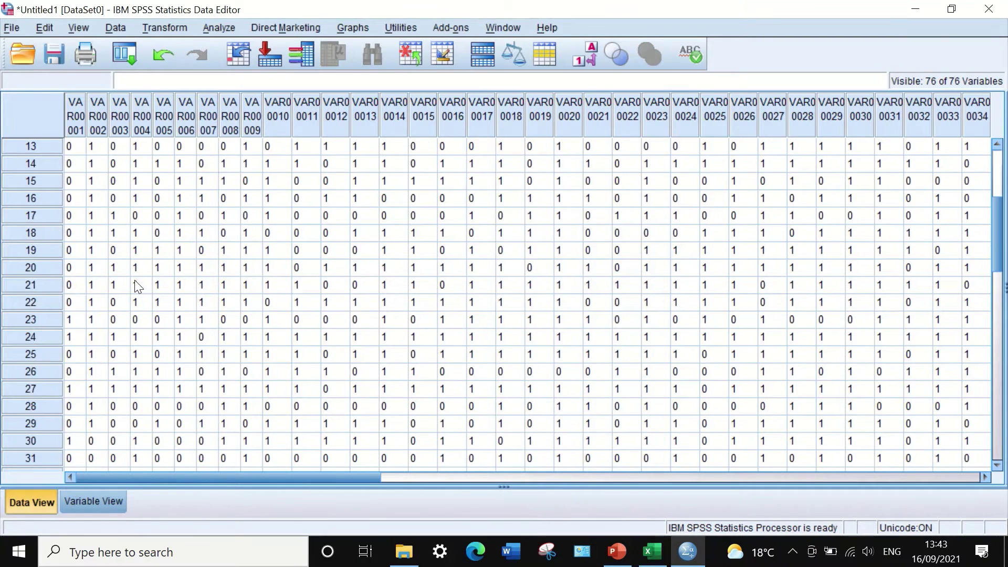
scroll(135, 284, up, 4)
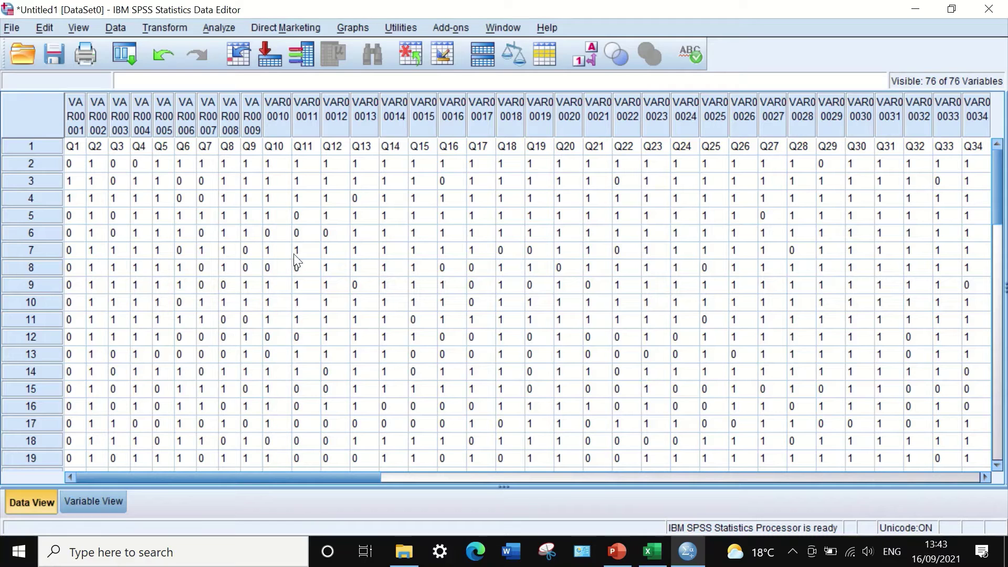
Delete the first case, which holds the pasted question labels.
click(9, 146)
right_click(18, 142)
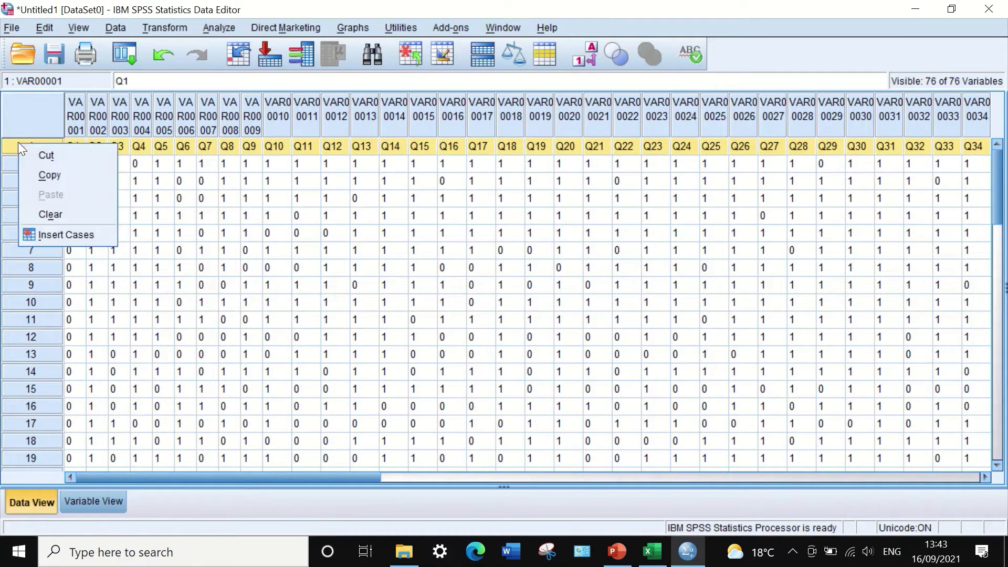
click(79, 211)
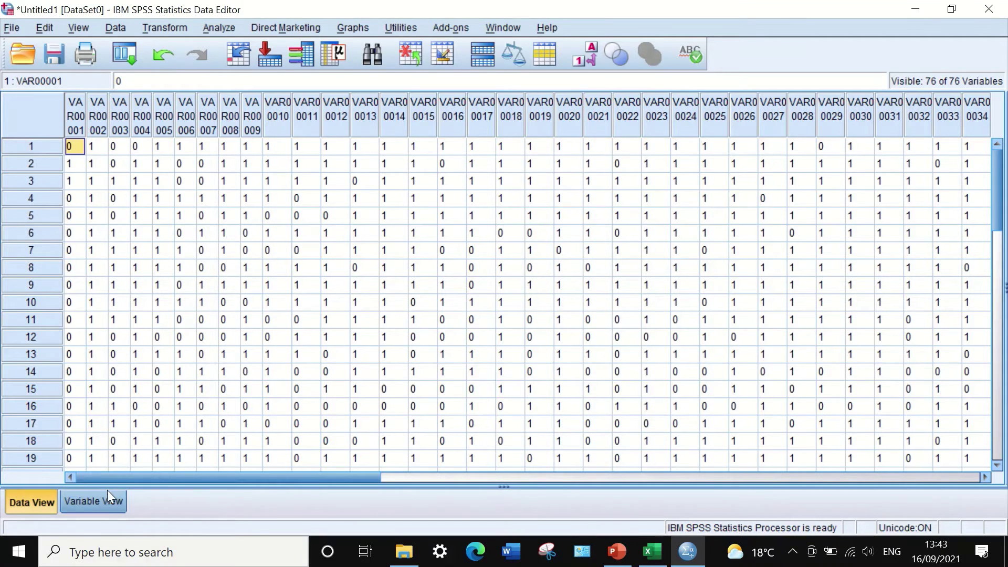
Open Variable View and inspect the Variable Type settings of VAR00001, accepting them without a change.
click(99, 503)
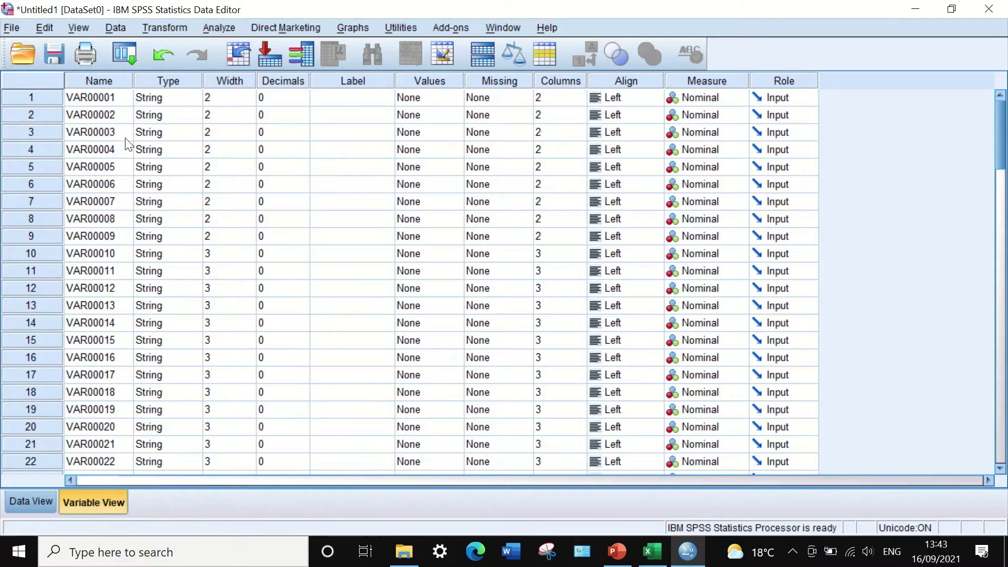
click(182, 99)
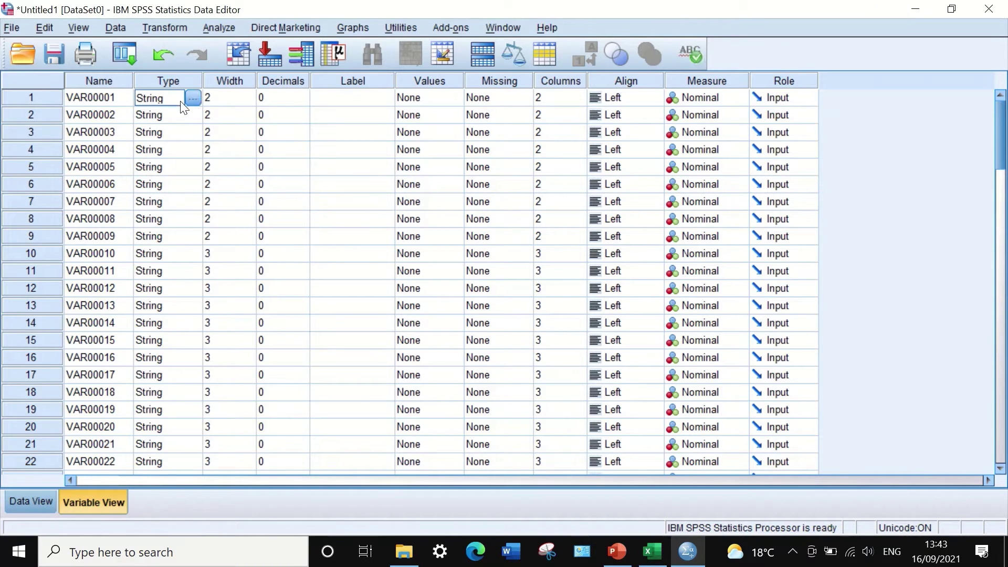
click(41, 497)
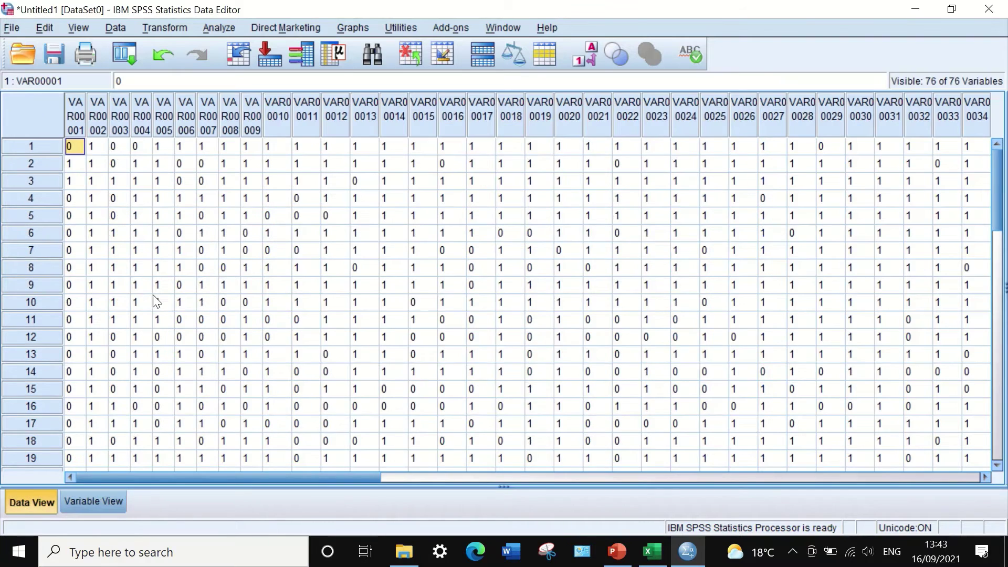
click(87, 496)
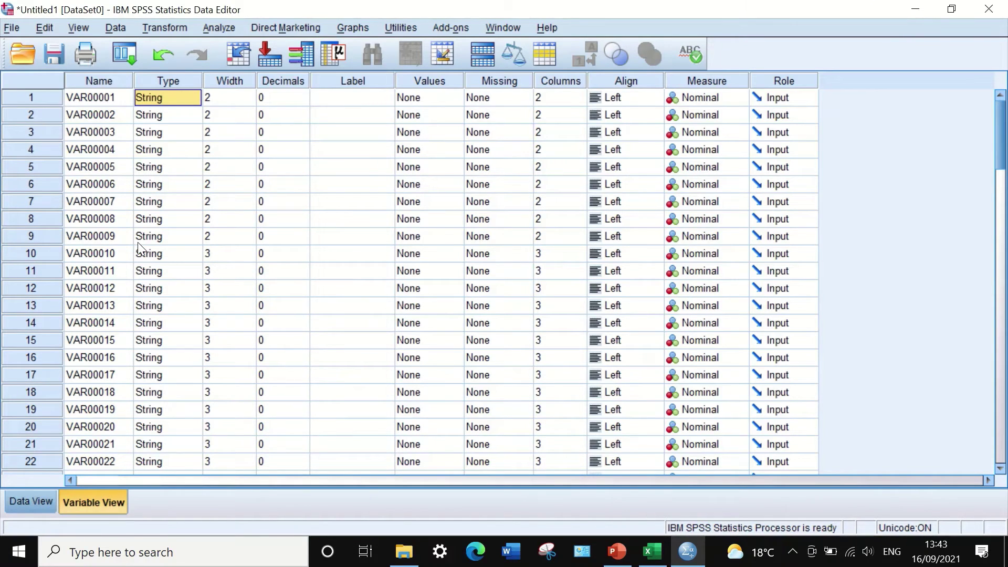
click(182, 96)
click(192, 96)
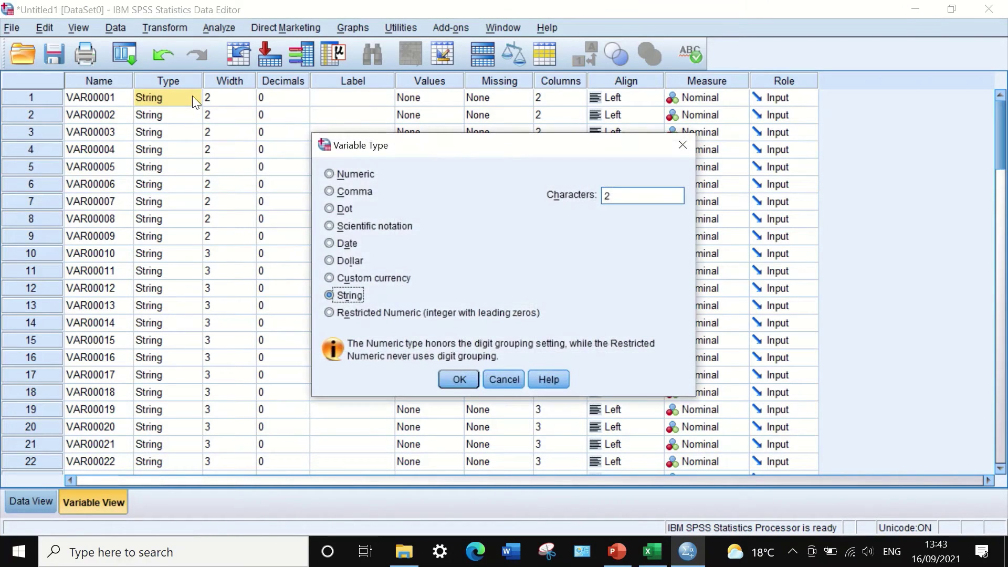
click(451, 380)
Change the variable type of VAR00002 and VAR00003 to Numeric, with width 2 and 0 decimal places.
click(165, 117)
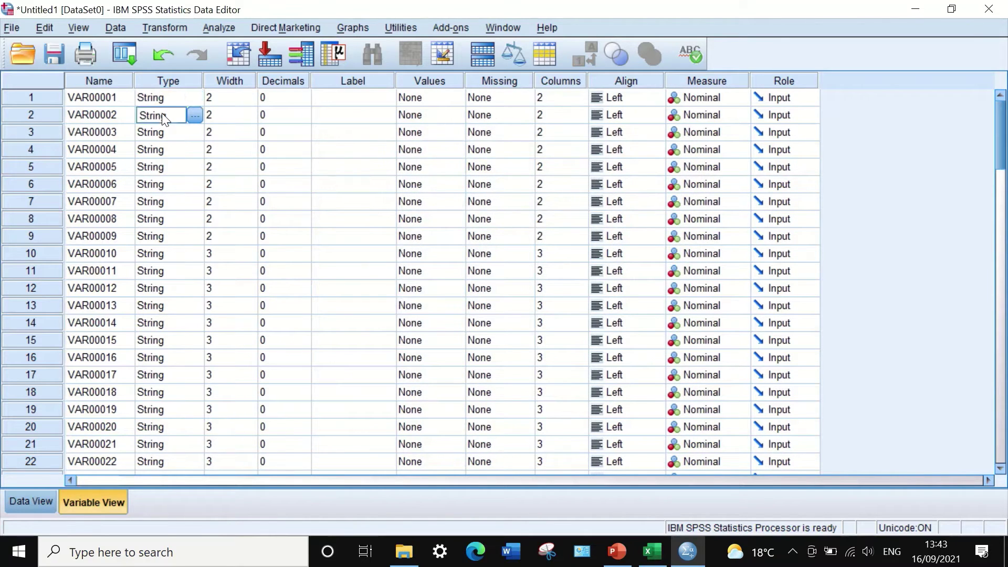
click(194, 115)
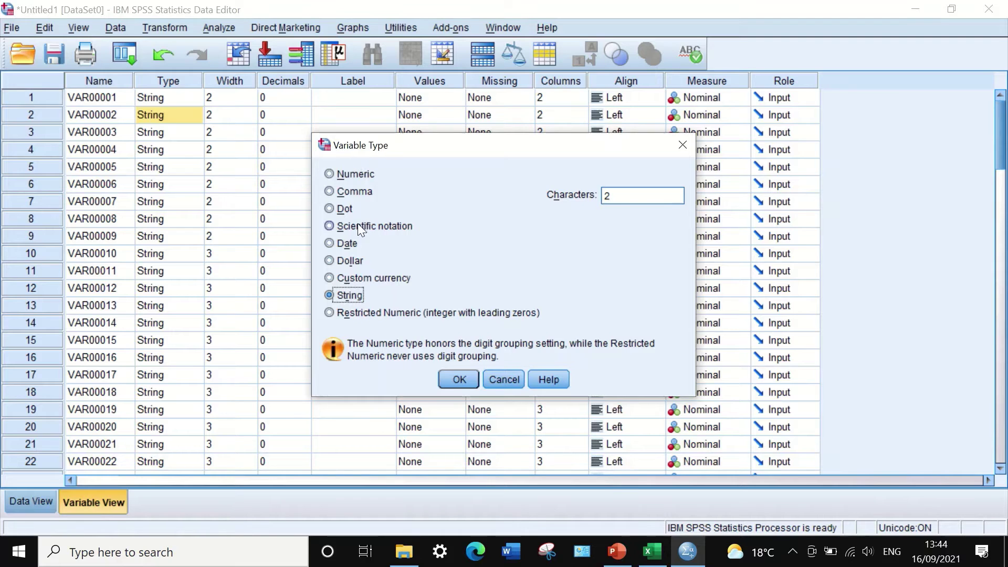
click(357, 175)
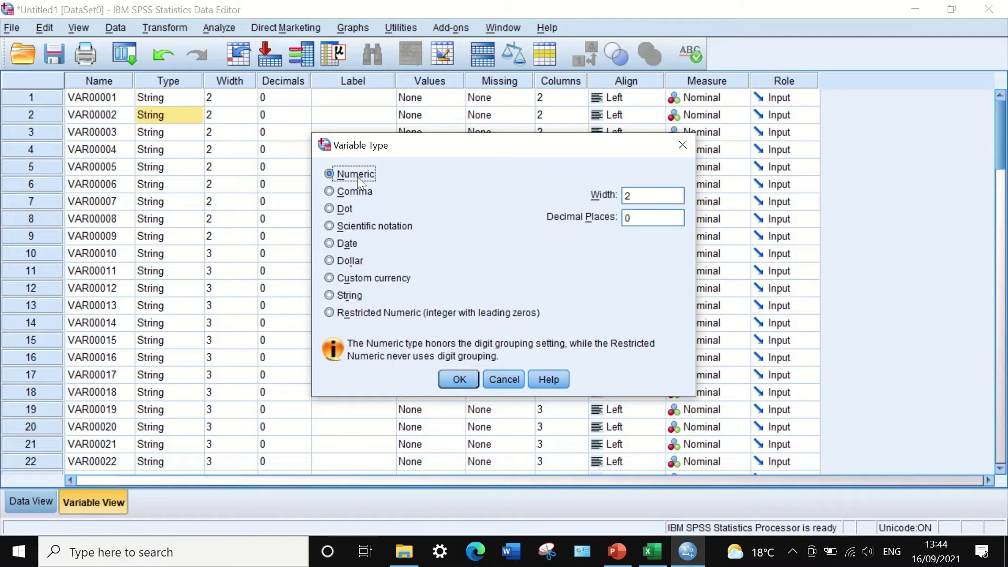
click(460, 379)
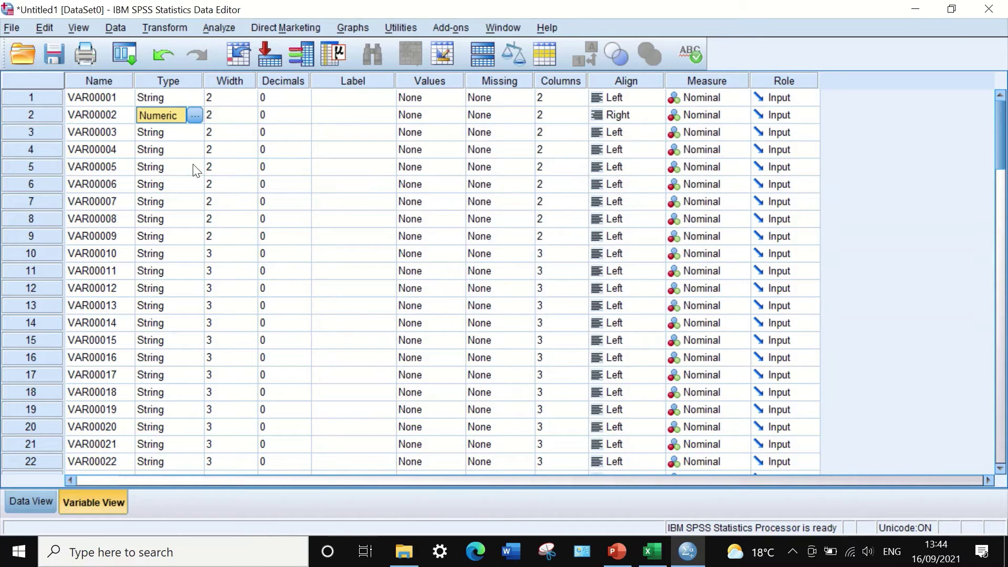
click(169, 135)
click(194, 134)
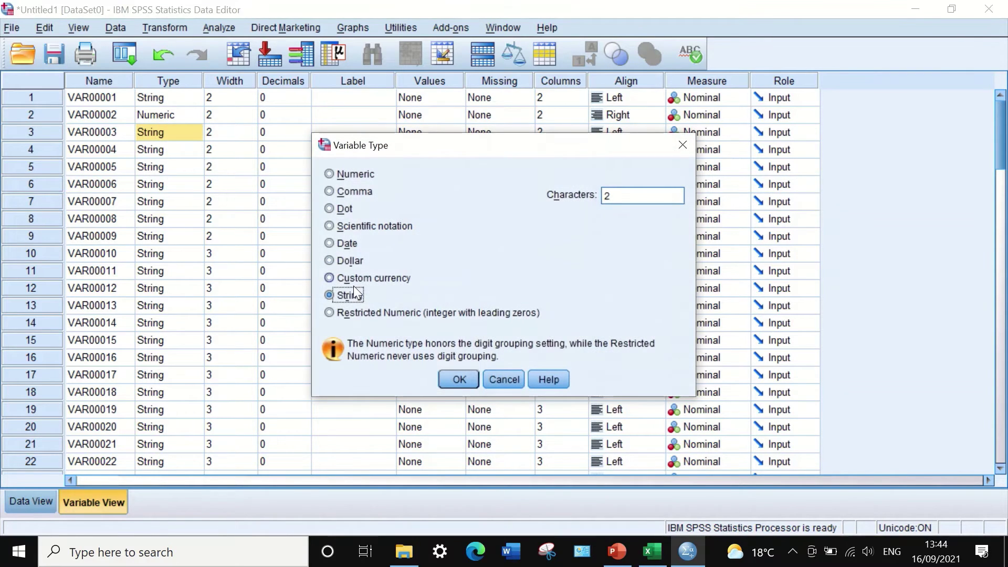
click(340, 173)
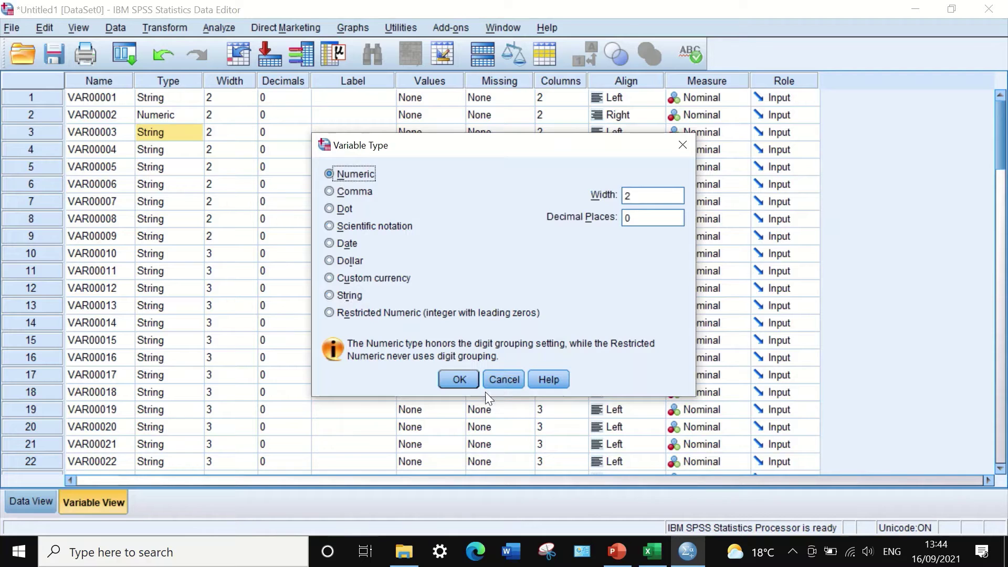
click(455, 376)
Change the variable type of VAR00001 to Numeric, with width 2 and 0 decimal places.
click(163, 98)
click(194, 97)
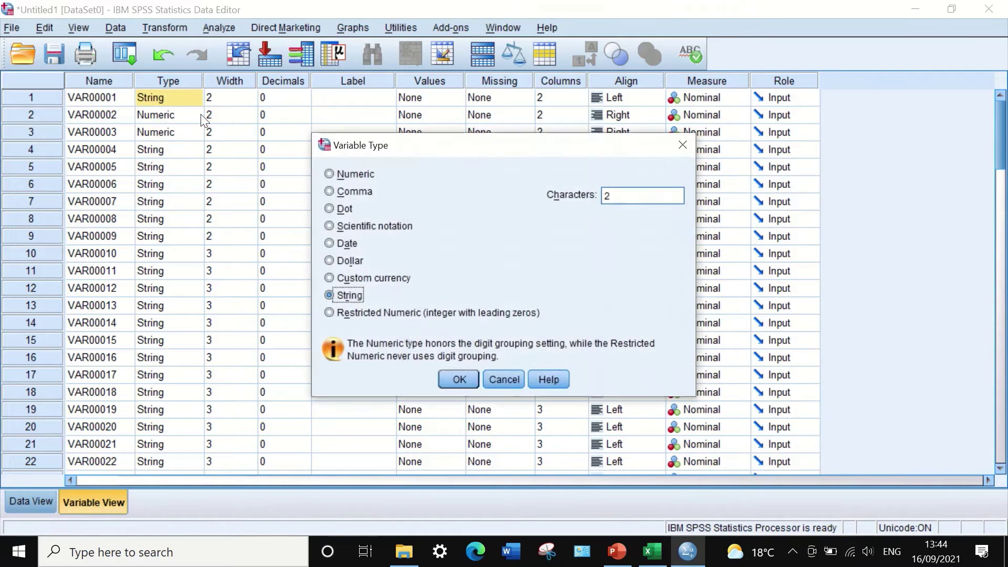
click(335, 174)
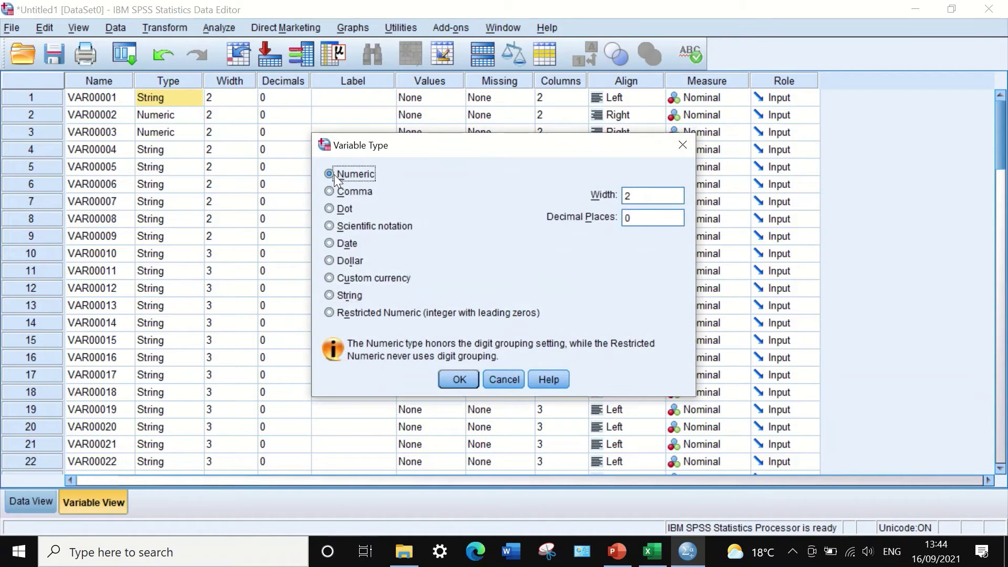
click(460, 377)
Copy the Numeric type of VAR00001 to all variables from VAR00004 through VAR00076.
click(164, 144)
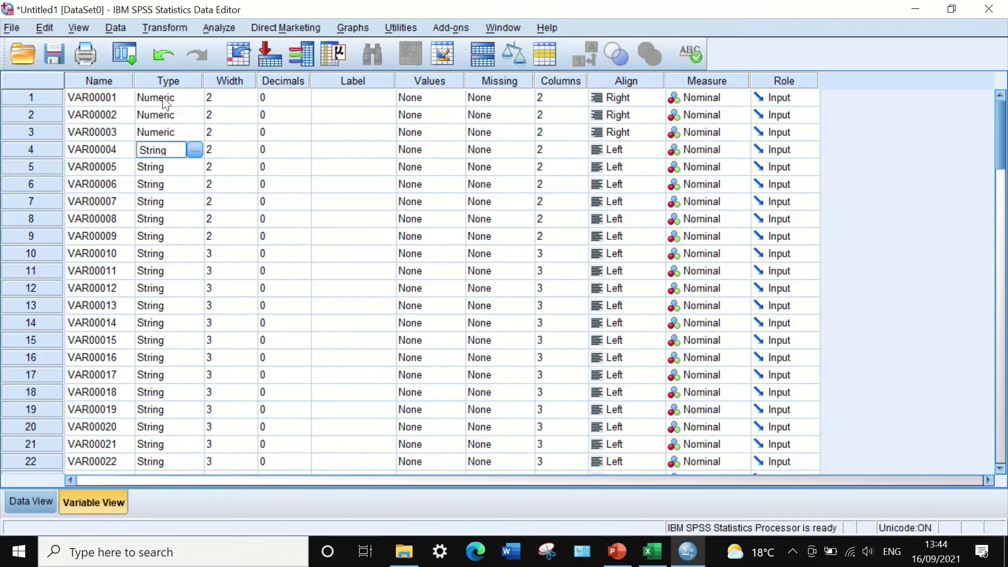
click(149, 95)
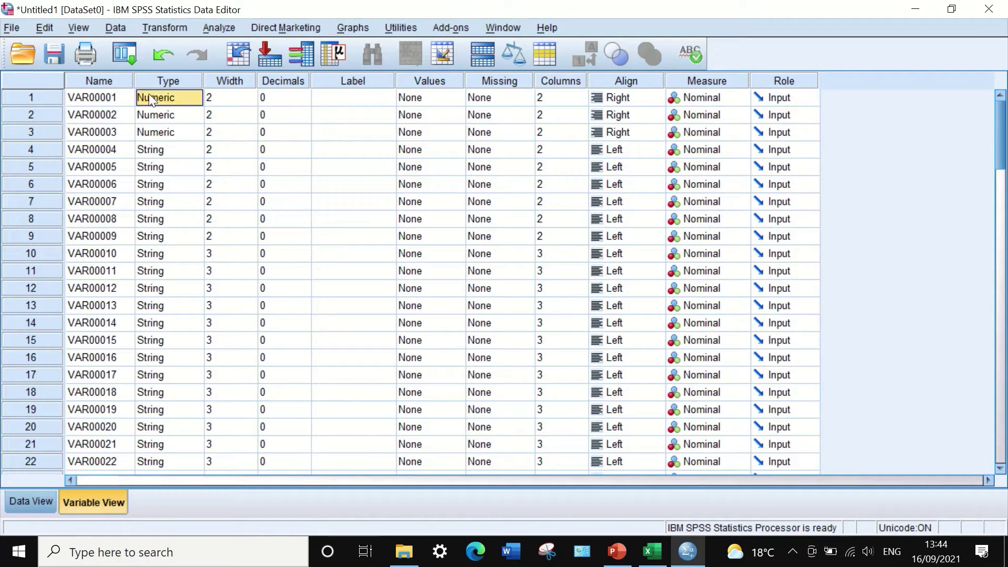
right_click(182, 98)
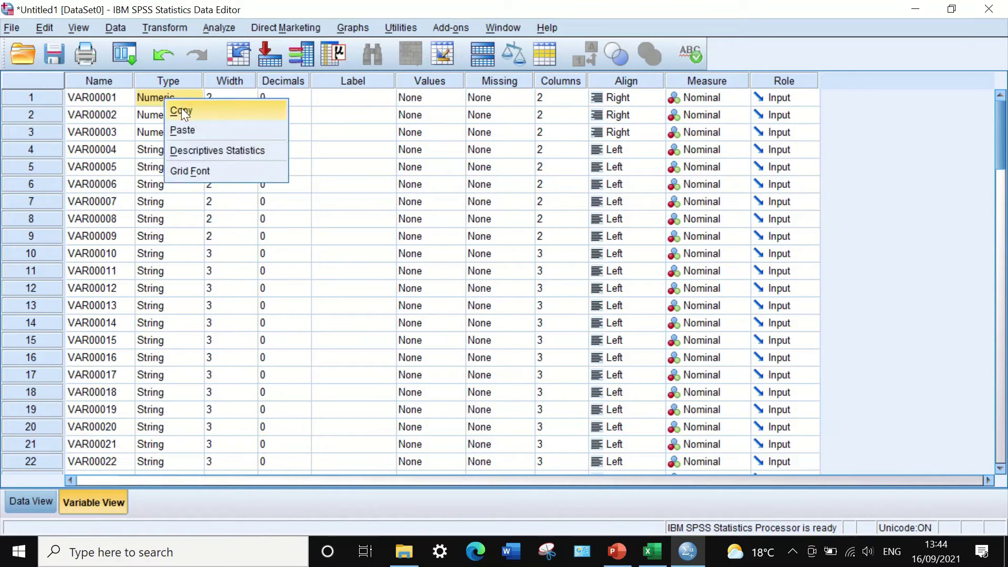
click(181, 109)
drag(163, 152, 183, 266)
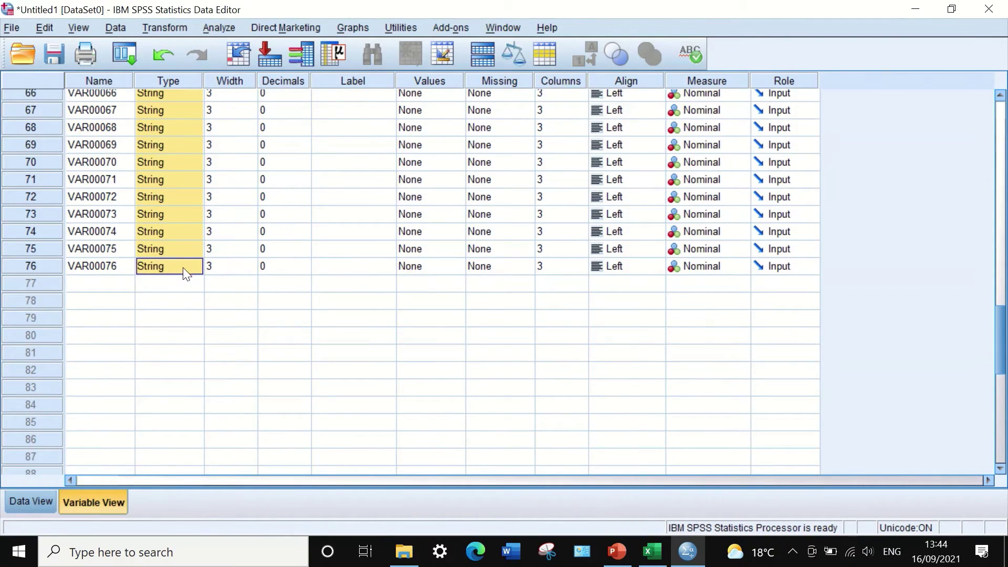
right_click(175, 172)
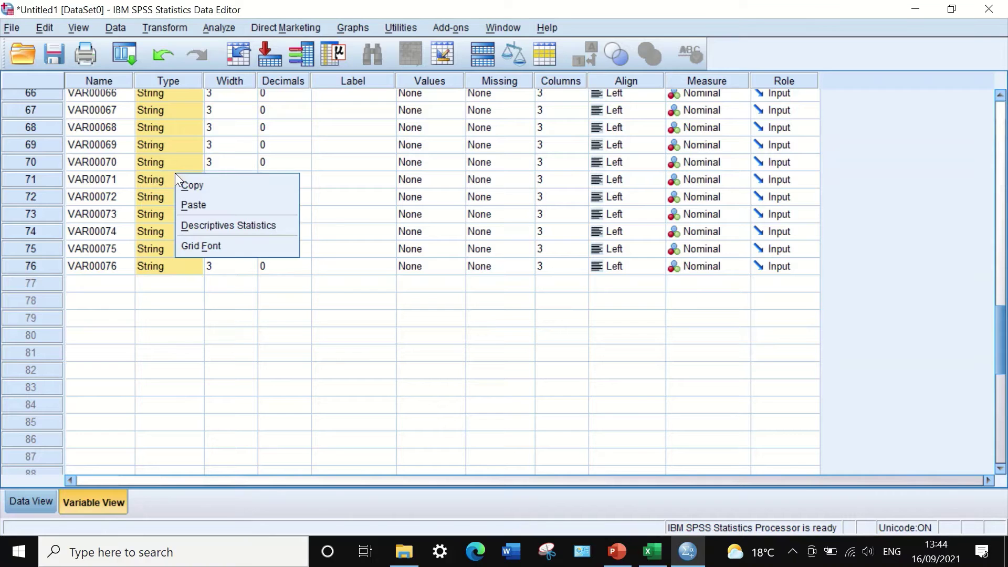
click(189, 203)
scroll(154, 230, up, 15)
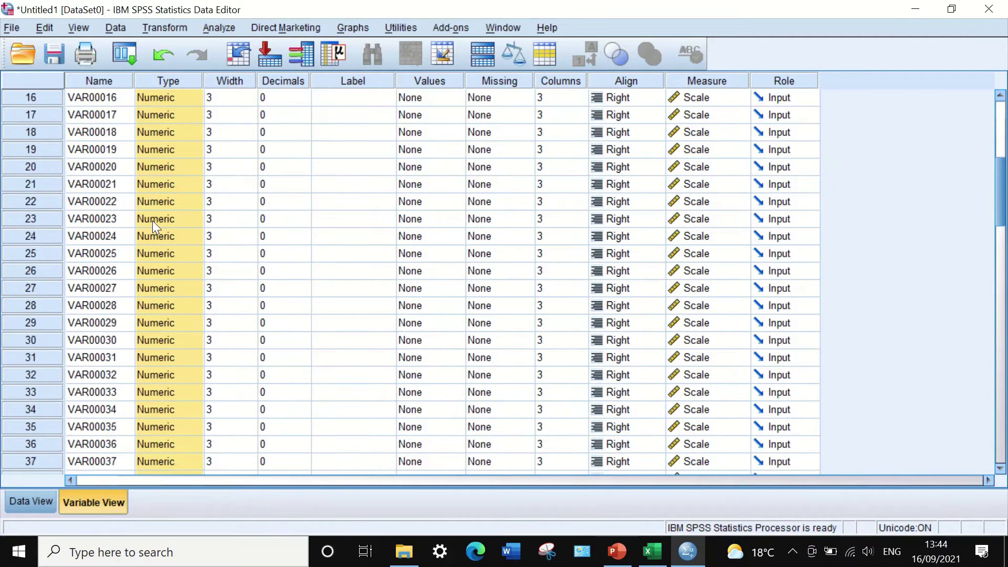
scroll(152, 220, up, 5)
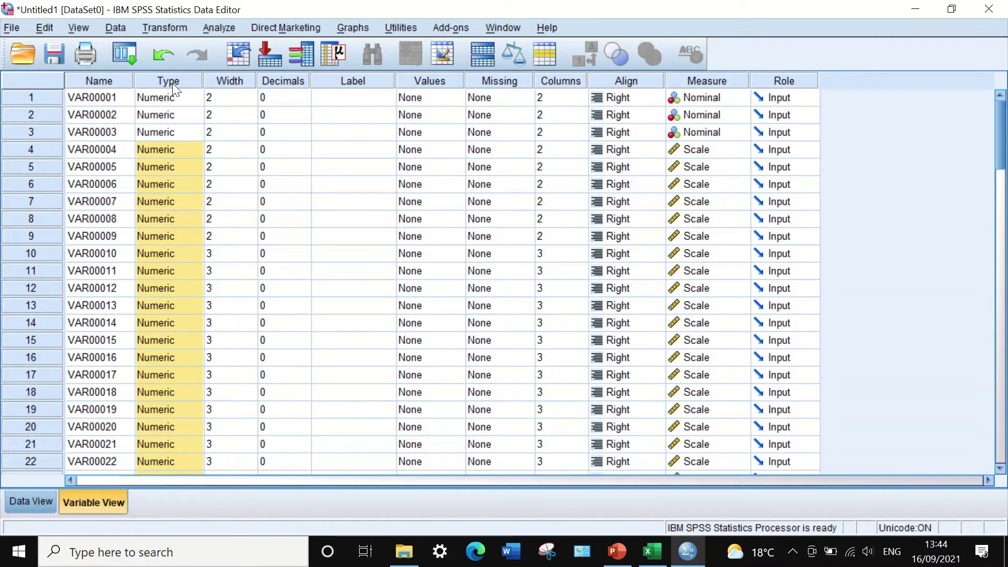
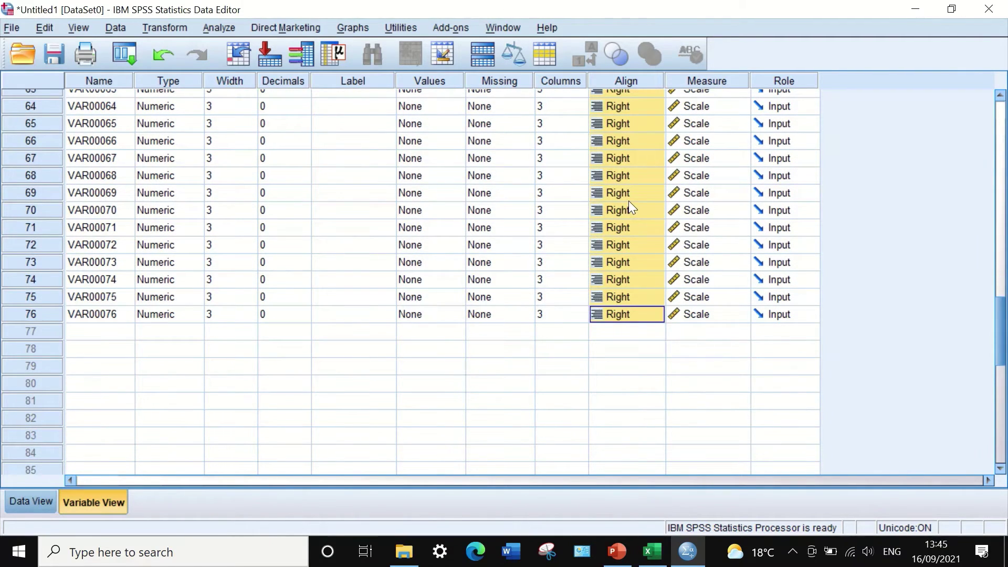
Paste the copied Center alignment onto the selected Align cells down to VAR00076.
right_click(629, 202)
click(649, 232)
scroll(674, 296, up, 20)
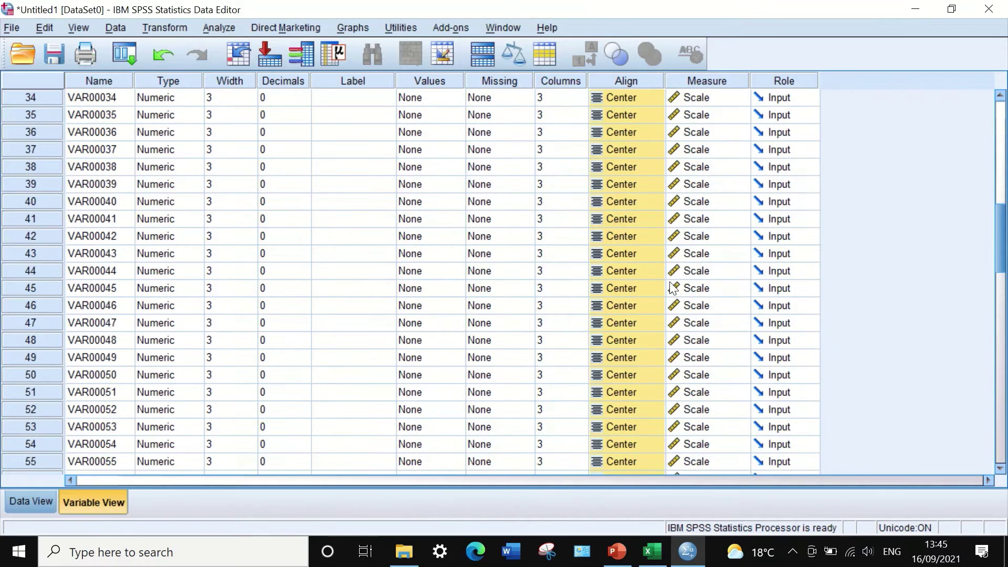
Set the measurement level of VAR00001, VAR00002 and VAR00003 to Scale.
click(730, 98)
click(730, 115)
click(729, 117)
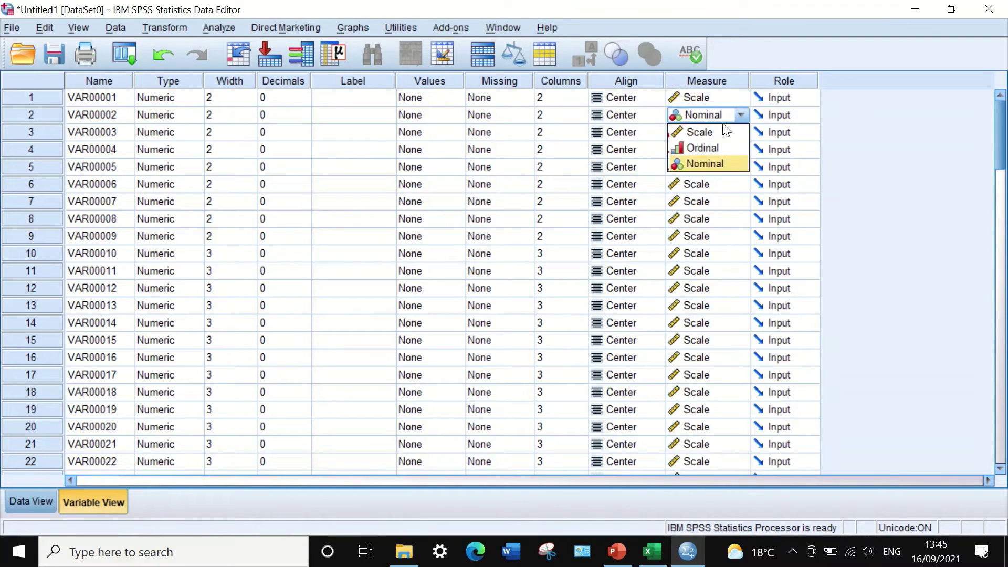
click(726, 132)
click(715, 134)
click(713, 149)
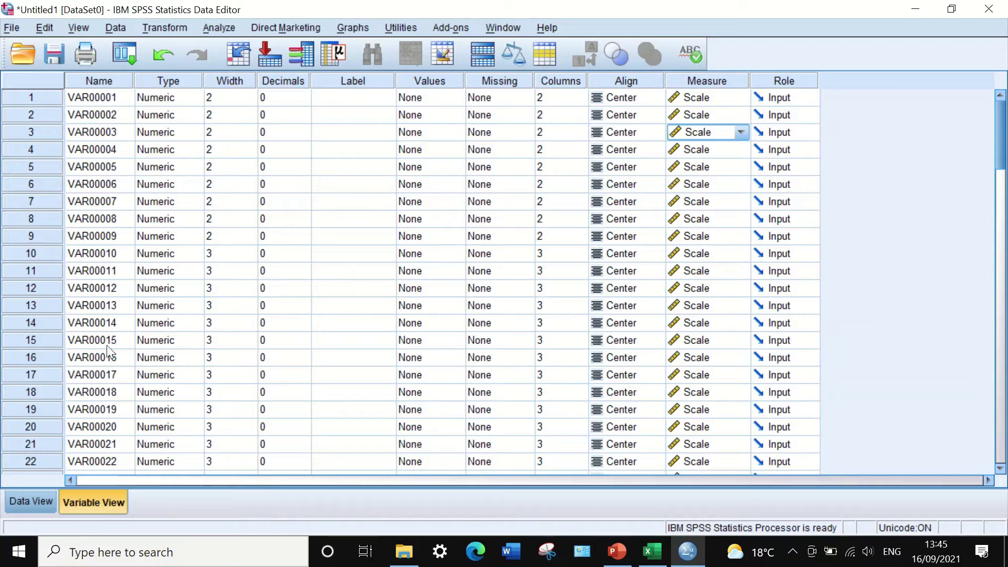
Review the variable names and settings throughout the whole variable list.
scroll(89, 204, down, 9)
scroll(89, 207, down, 9)
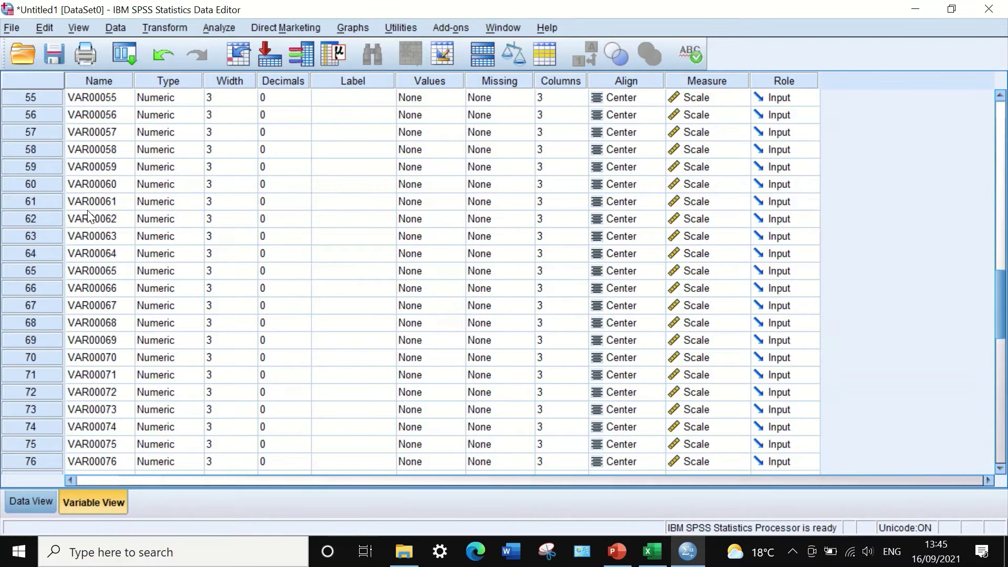
scroll(88, 215, down, 5)
scroll(89, 215, up, 4)
scroll(91, 216, up, 5)
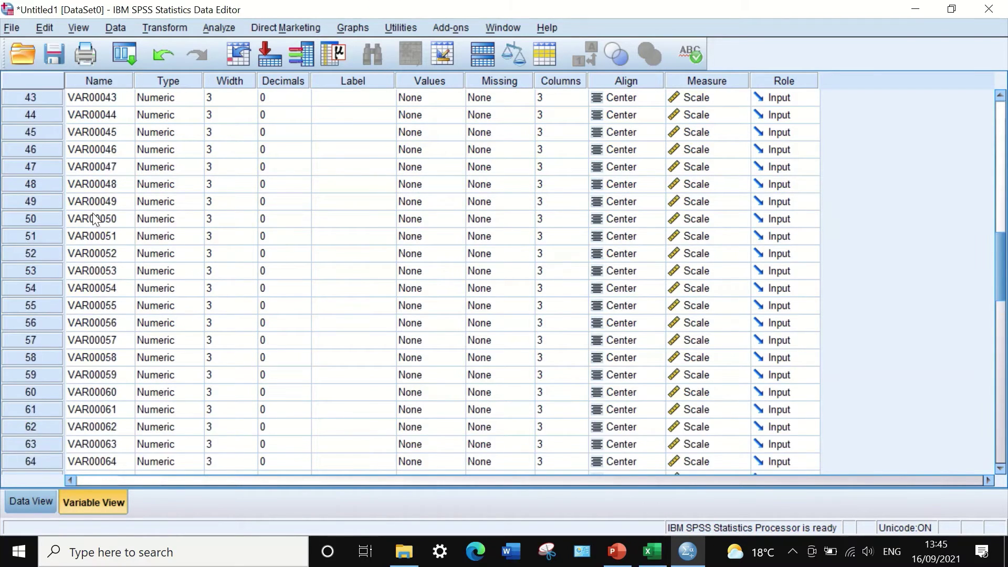
scroll(93, 216, down, 6)
scroll(105, 294, up, 20)
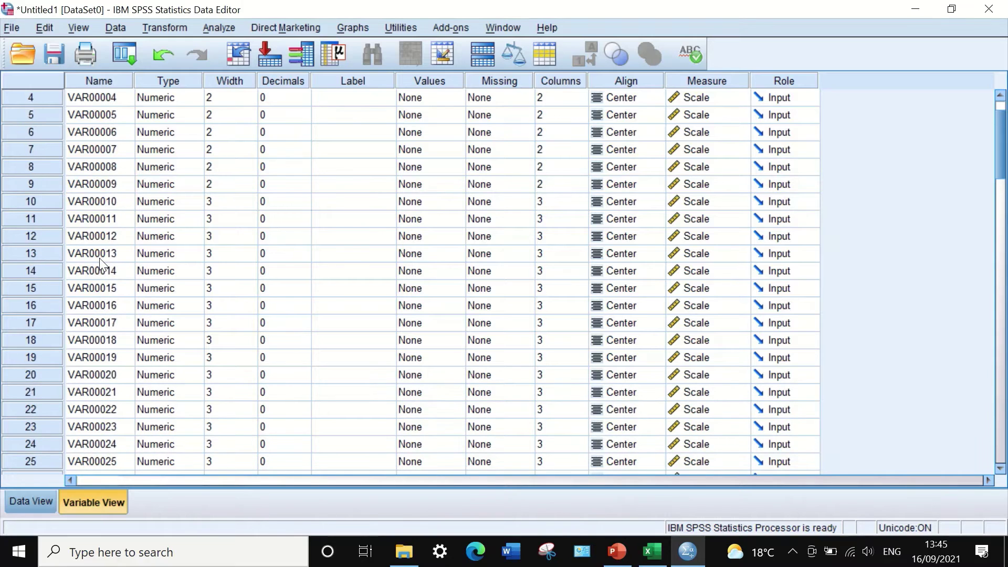
Replace VAR000 with Q in all entries of the Name column.
click(97, 82)
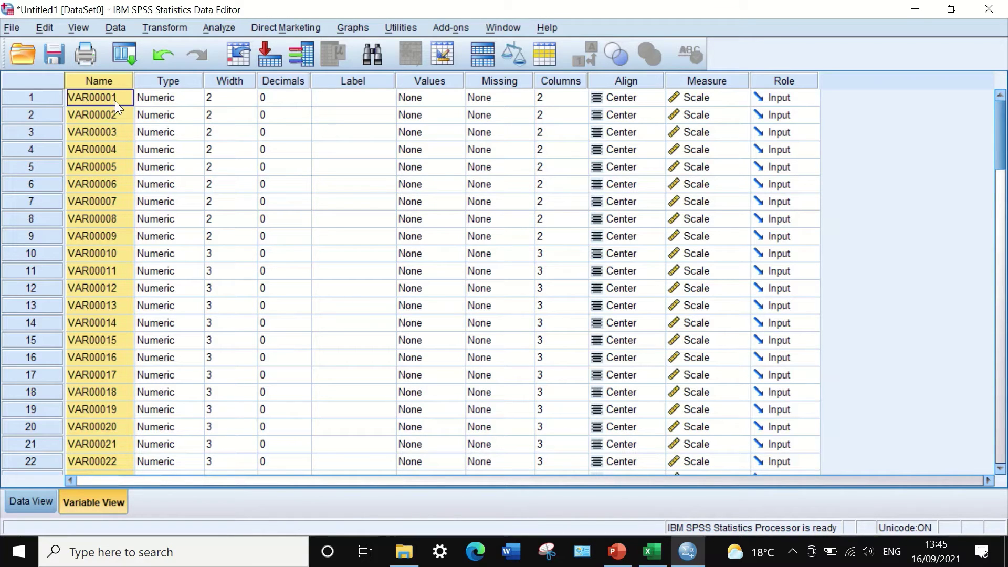
key(ctrl+f)
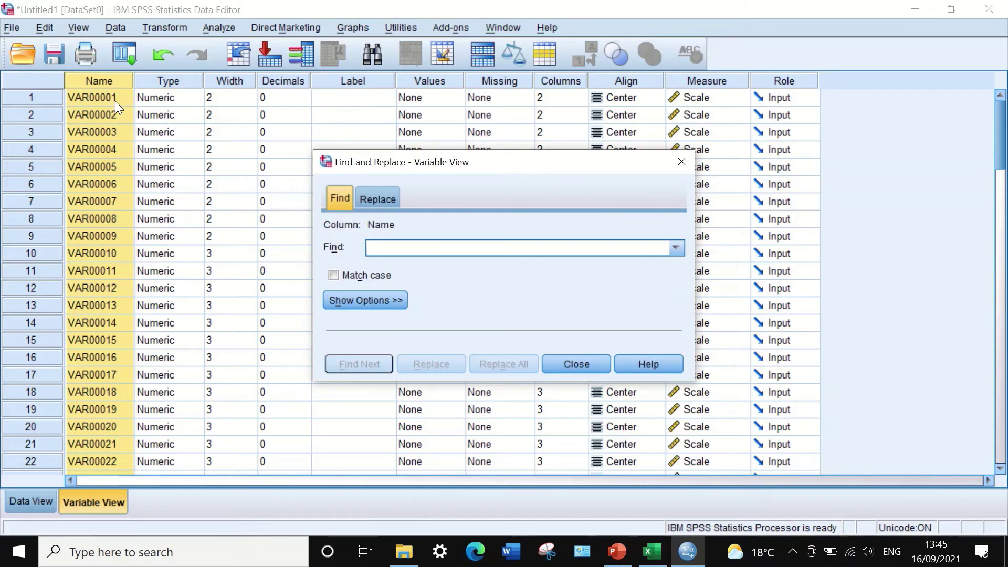
click(374, 196)
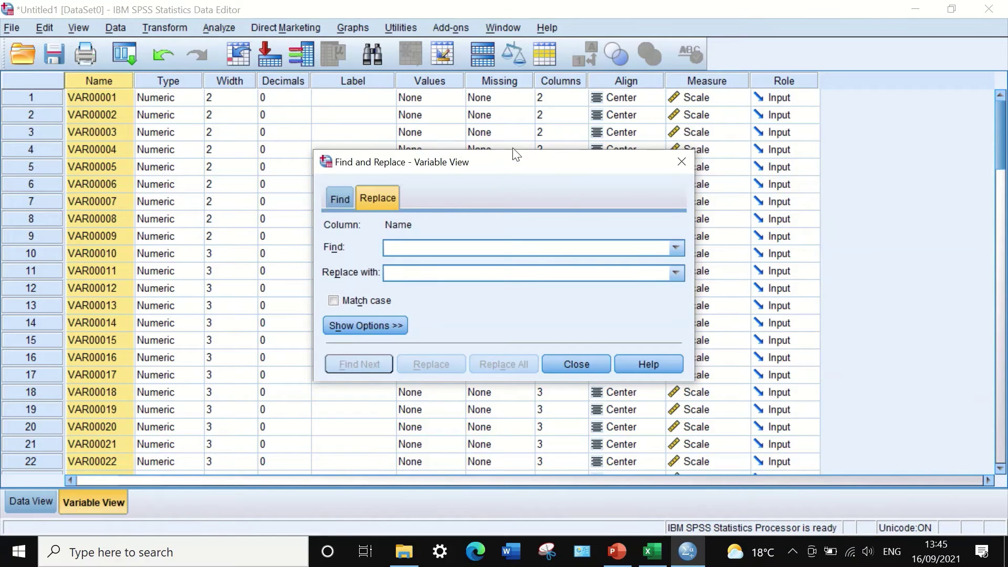
drag(526, 167, 442, 159)
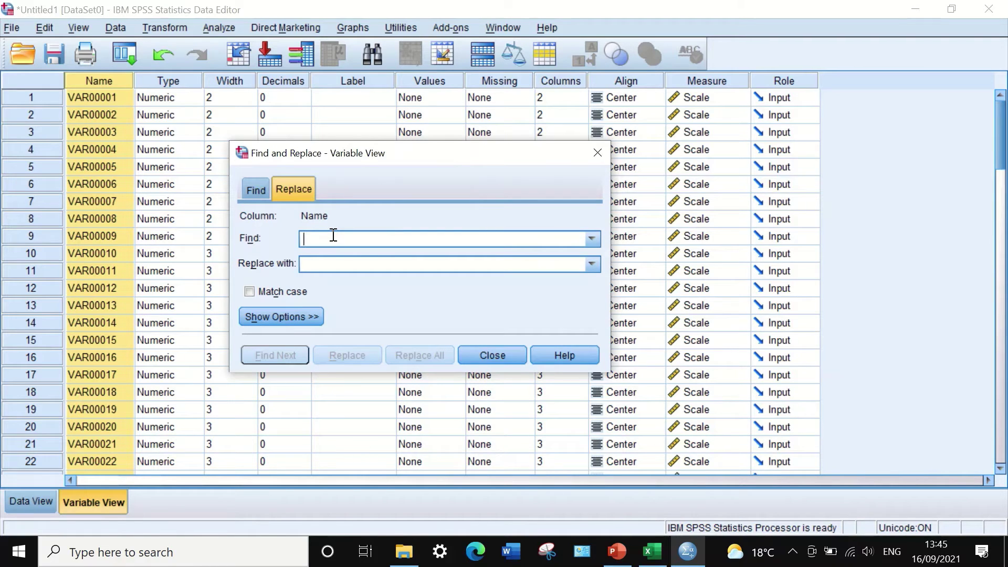
text(VAR)
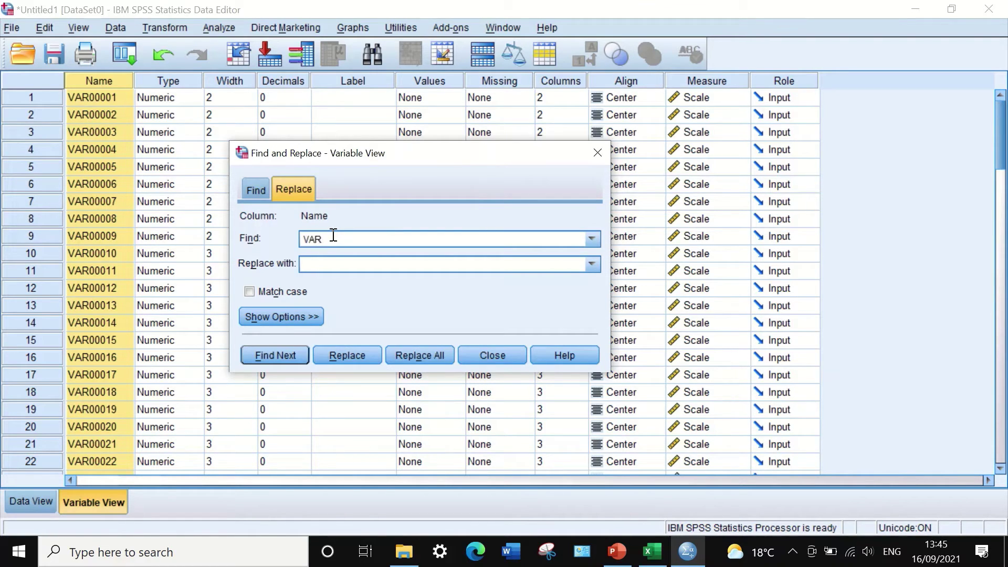
text(000)
click(321, 265)
text(Q)
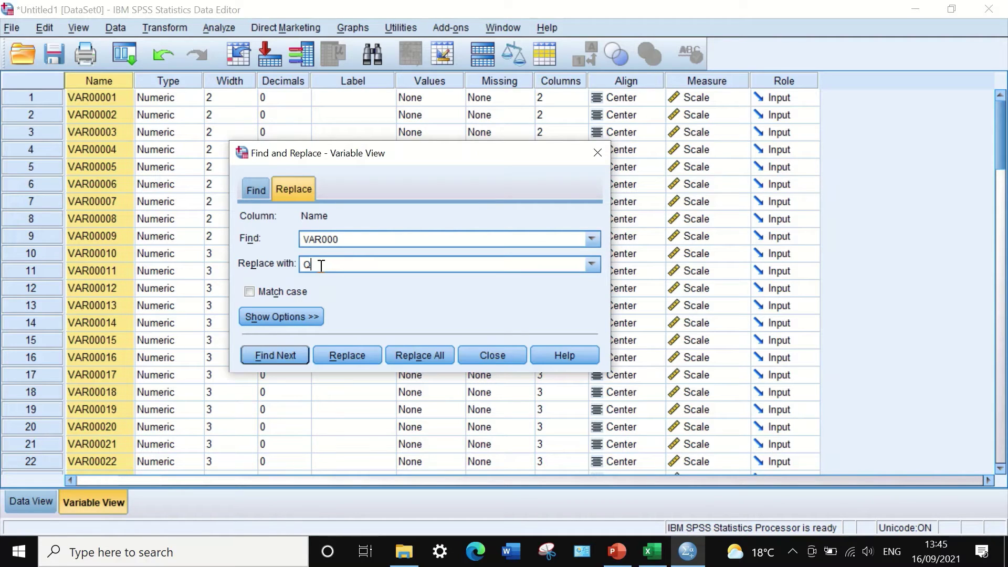
click(420, 355)
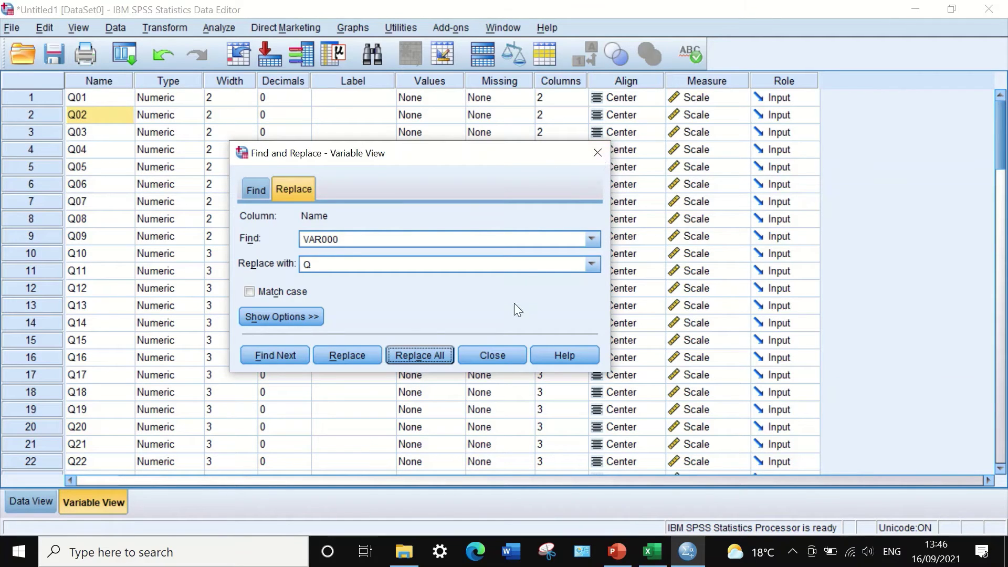
click(490, 352)
Check the renamed variables, and examine the item scores across the columns and cases in Data View.
scroll(87, 474, down, 10)
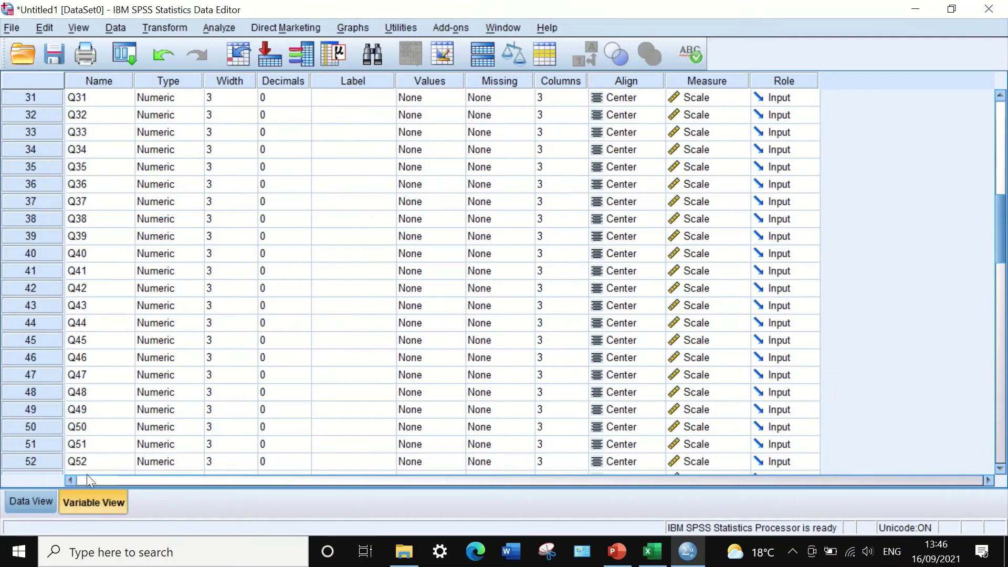
click(12, 501)
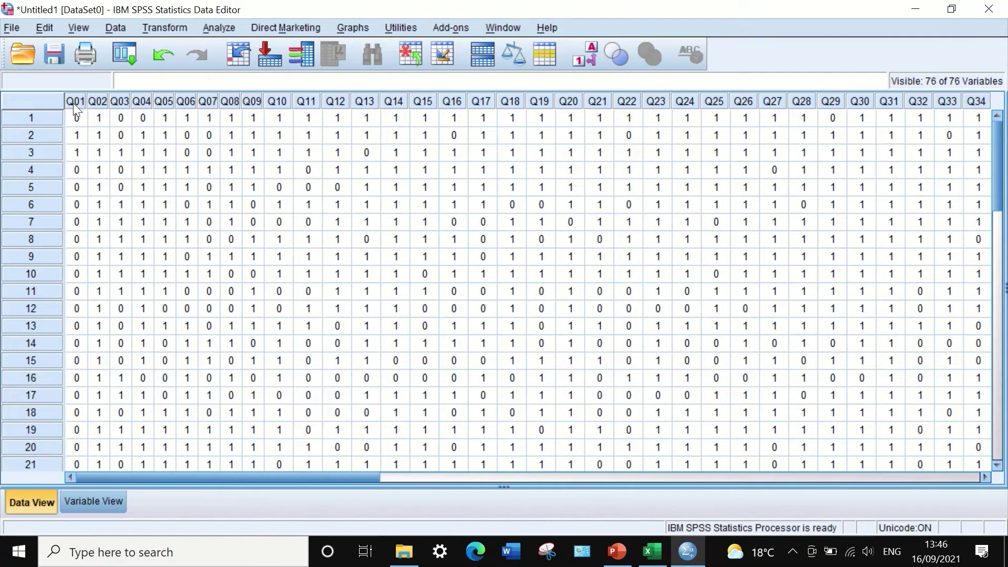
drag(178, 478, 302, 477)
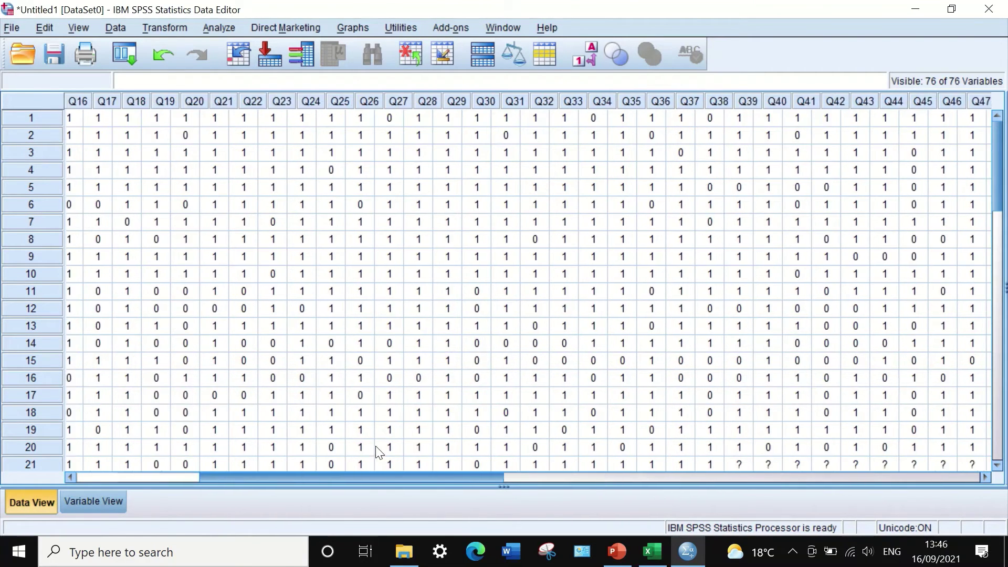
drag(378, 452, 121, 412)
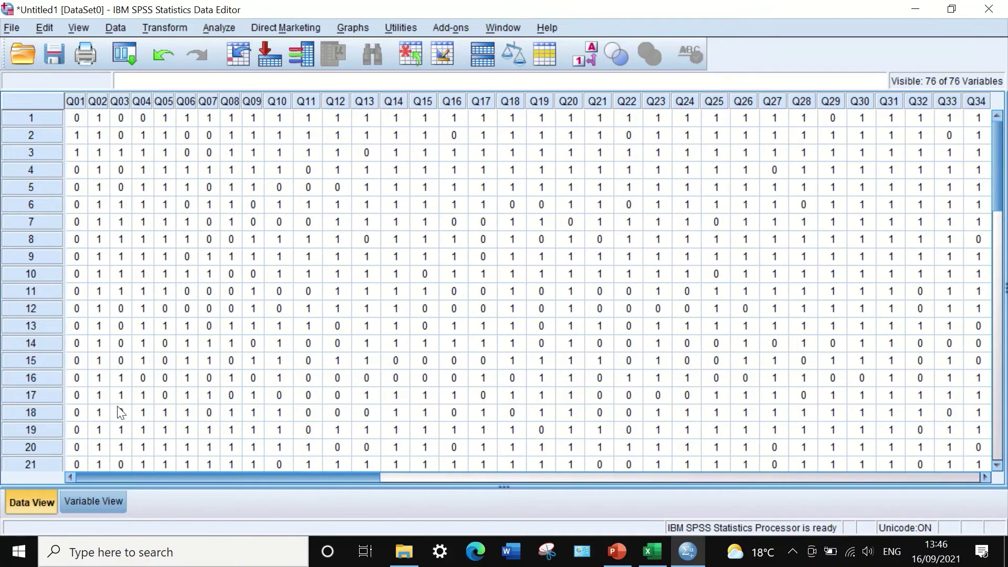
scroll(30, 215, down, 10)
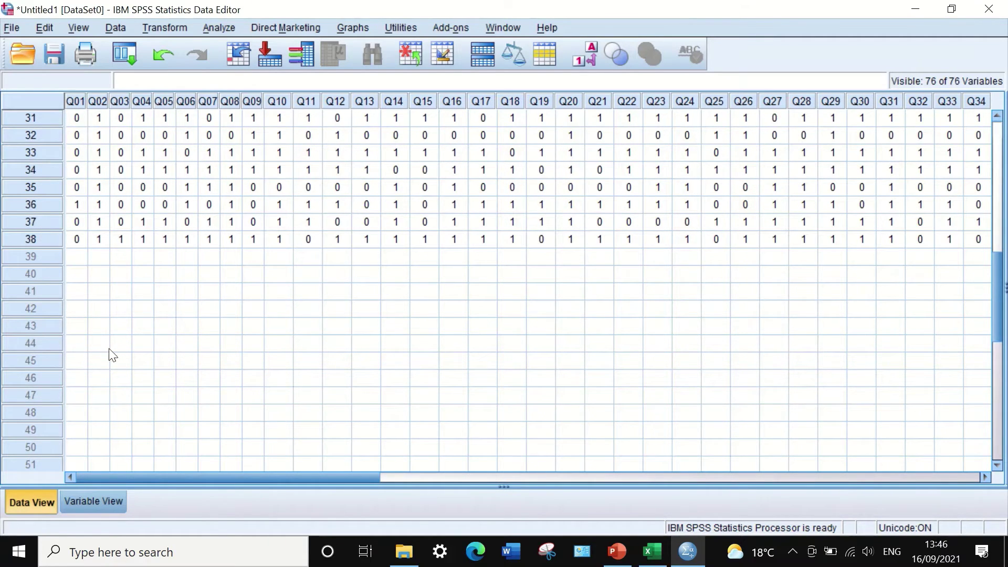
scroll(118, 391, up, 10)
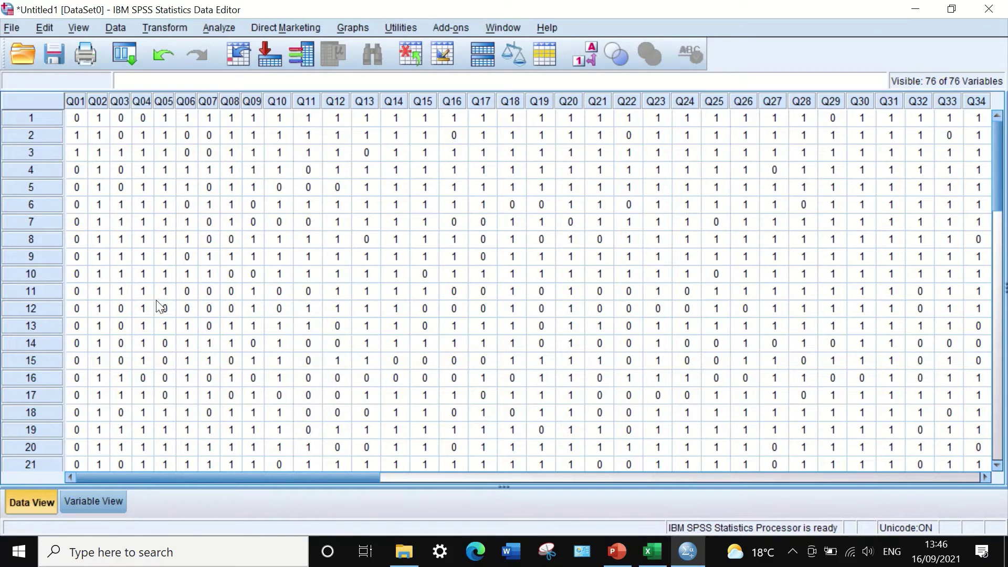
Start a Descriptives analysis and add all 76 question variables, from Q01 on, as its variables.
click(220, 26)
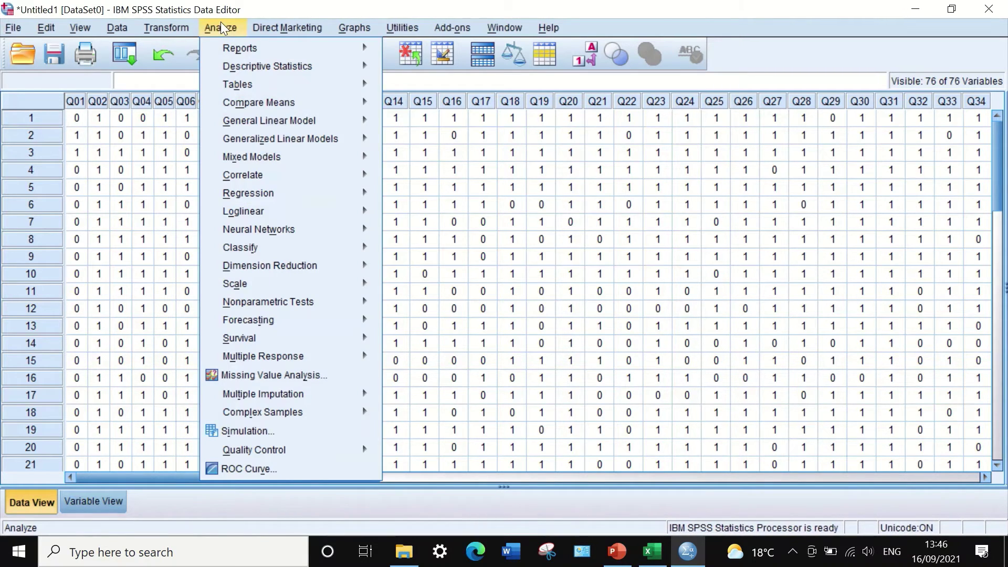
mouse_move(239, 68)
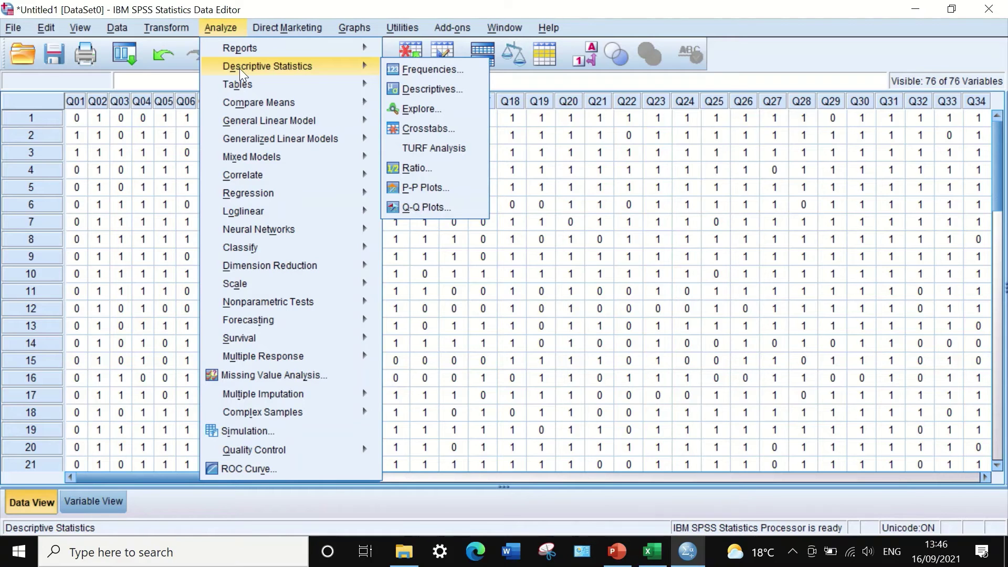
click(454, 93)
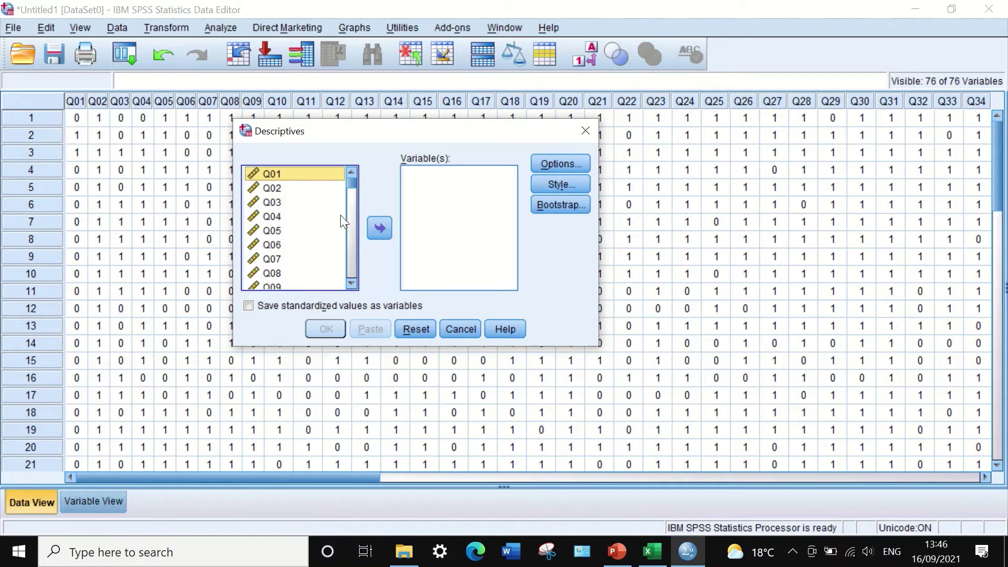
mouse_move(351, 184)
mouse_down()
mouse_move(348, 271)
mouse_move(335, 188)
mouse_up()
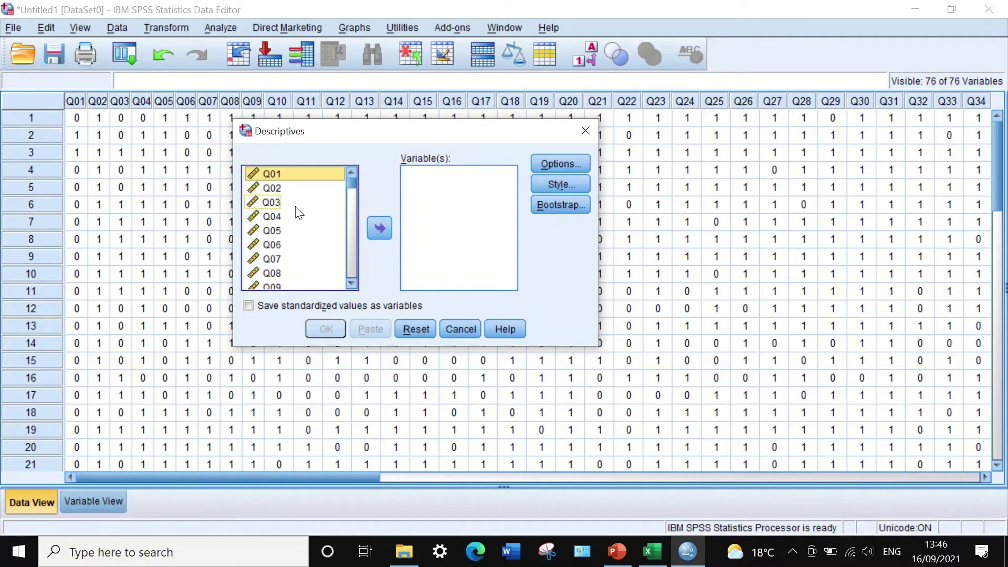
key(ctrl+a)
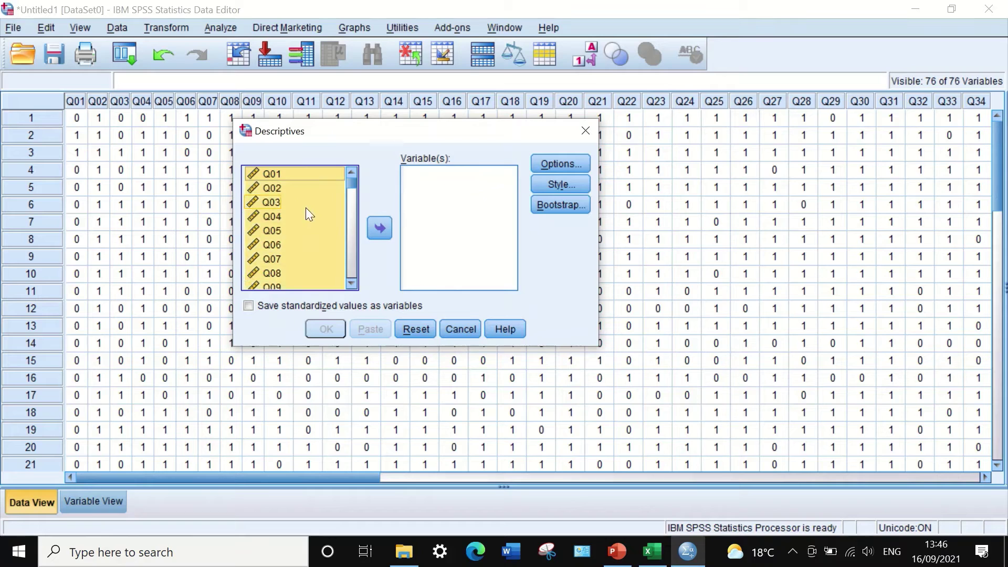
click(379, 228)
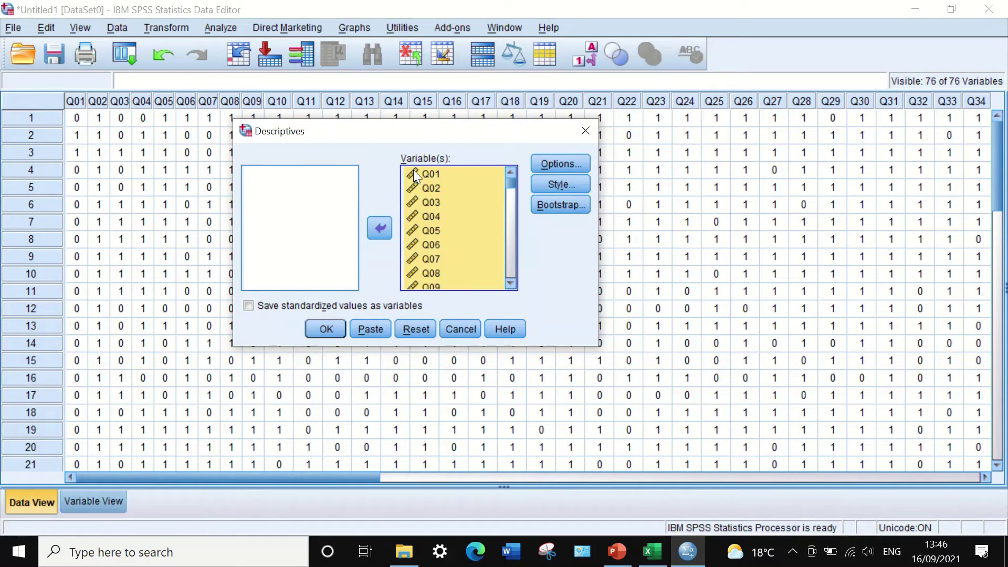
Limit the Descriptives statistics to Mean only, excluding standard deviation, minimum and maximum, and run the analysis.
click(548, 165)
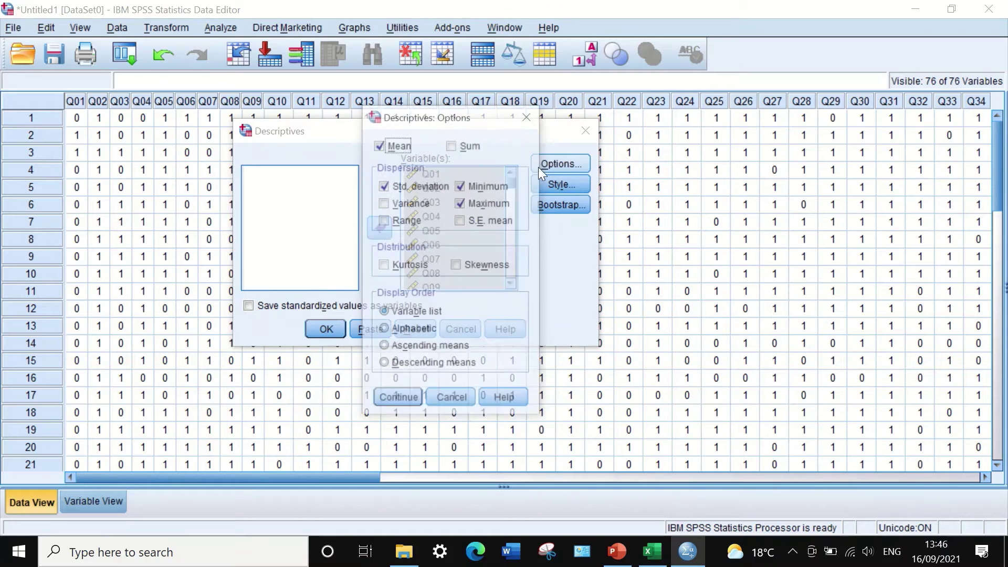
click(460, 186)
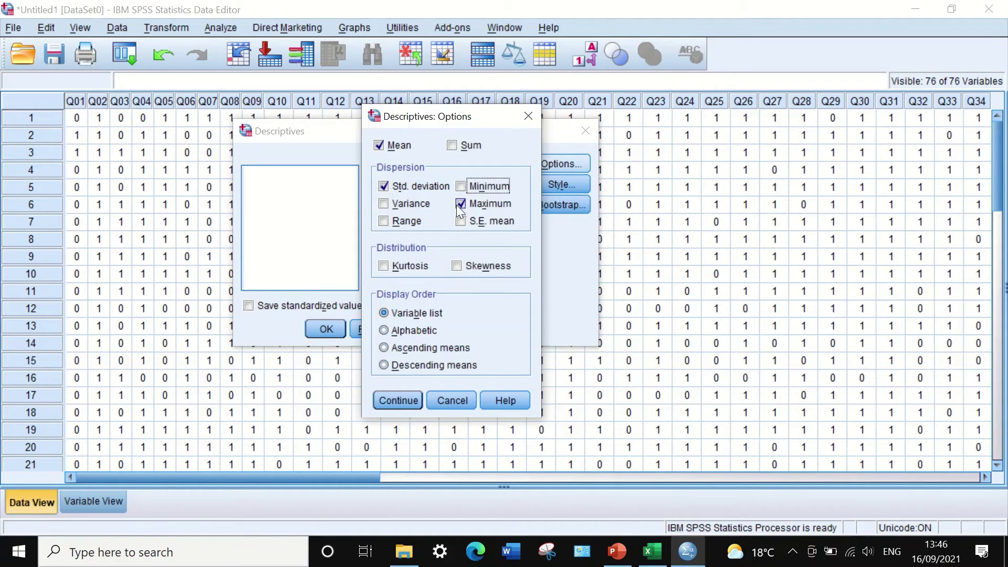
click(462, 203)
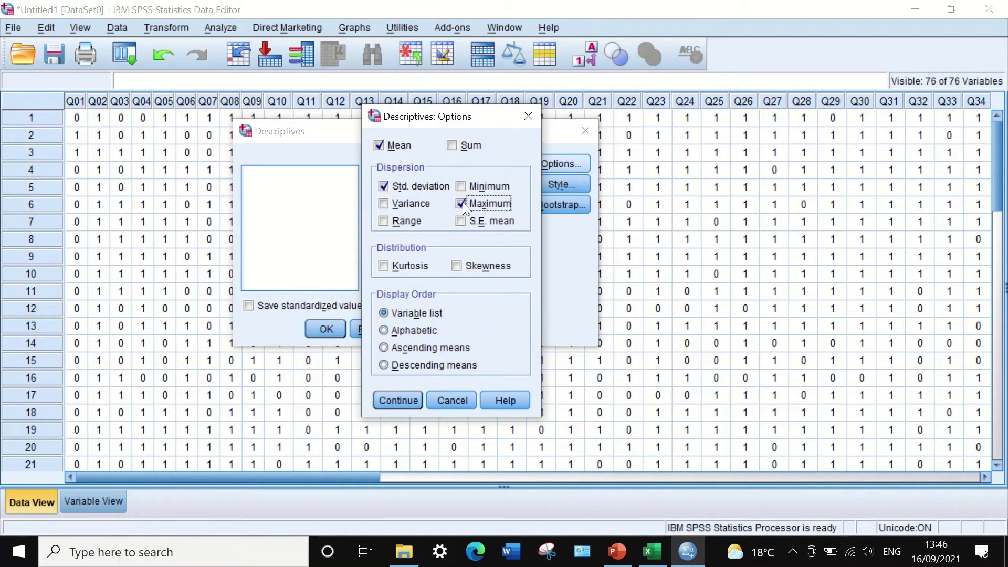
click(387, 187)
click(383, 402)
click(326, 329)
Look through the whole Descriptive Statistics output, from the syntax log down to the last item, Q76.
scroll(375, 241, down, 2)
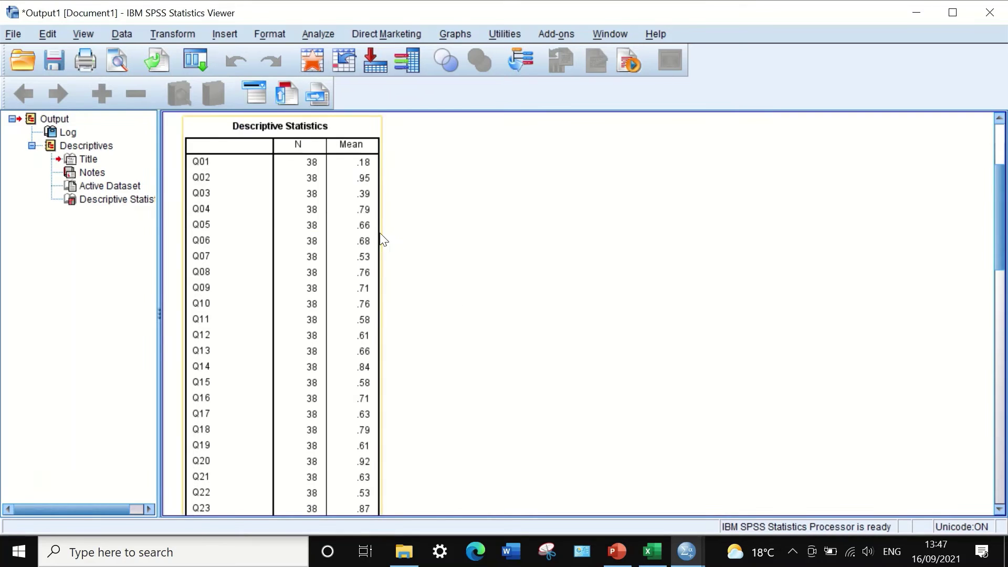
scroll(384, 241, up, 3)
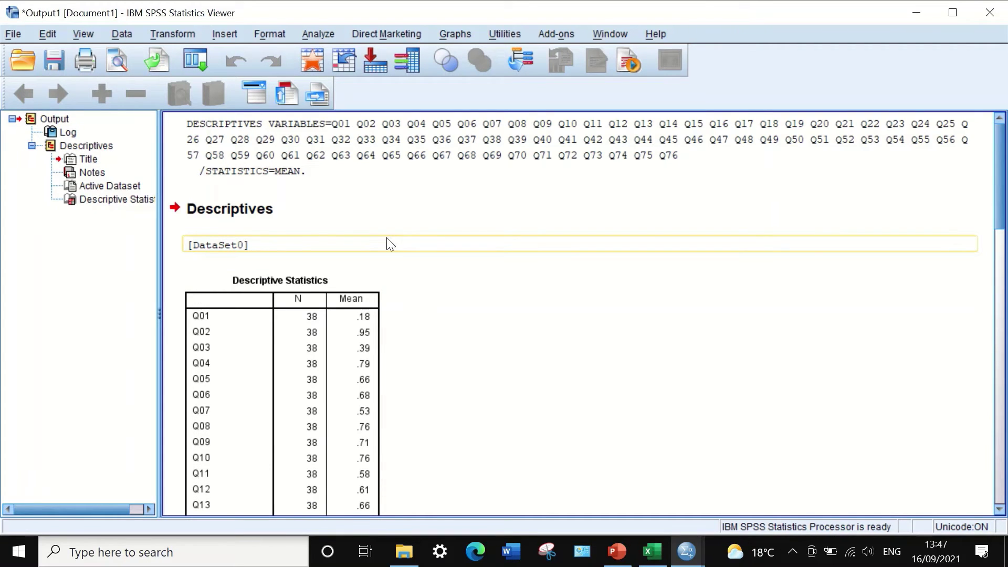
scroll(433, 327, down, 4)
scroll(433, 325, up, 4)
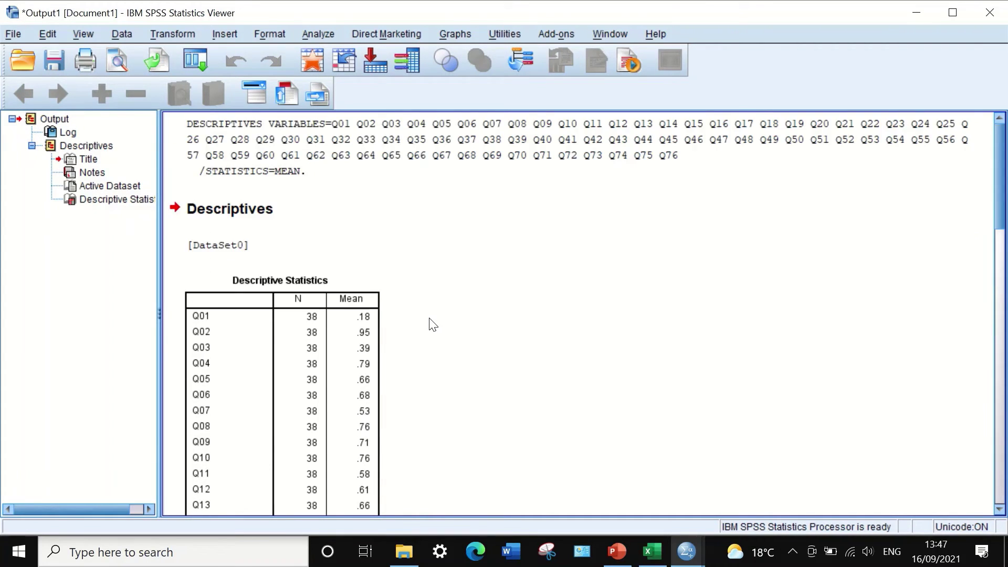
scroll(423, 311, down, 15)
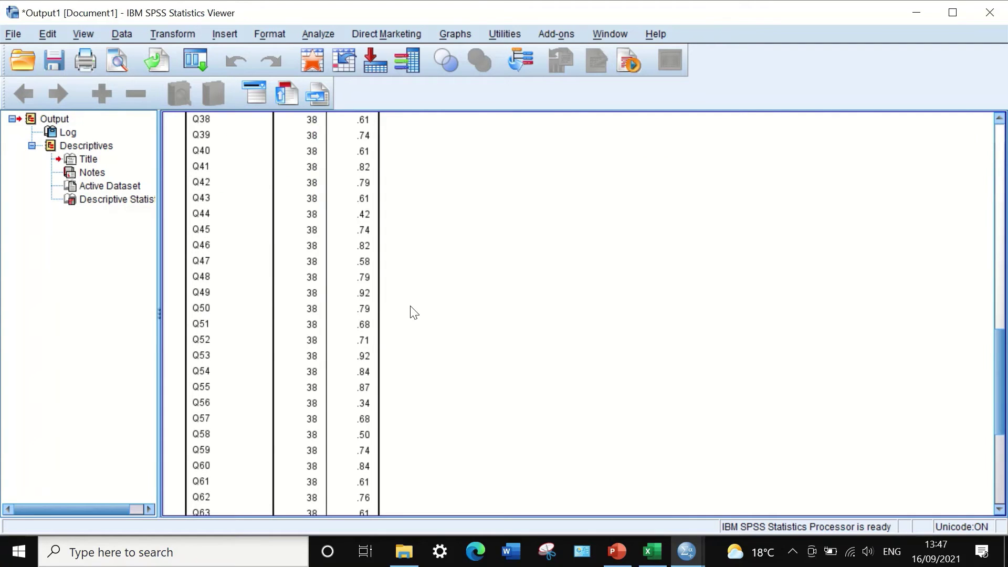
scroll(225, 252, up, 15)
scroll(226, 290, down, 20)
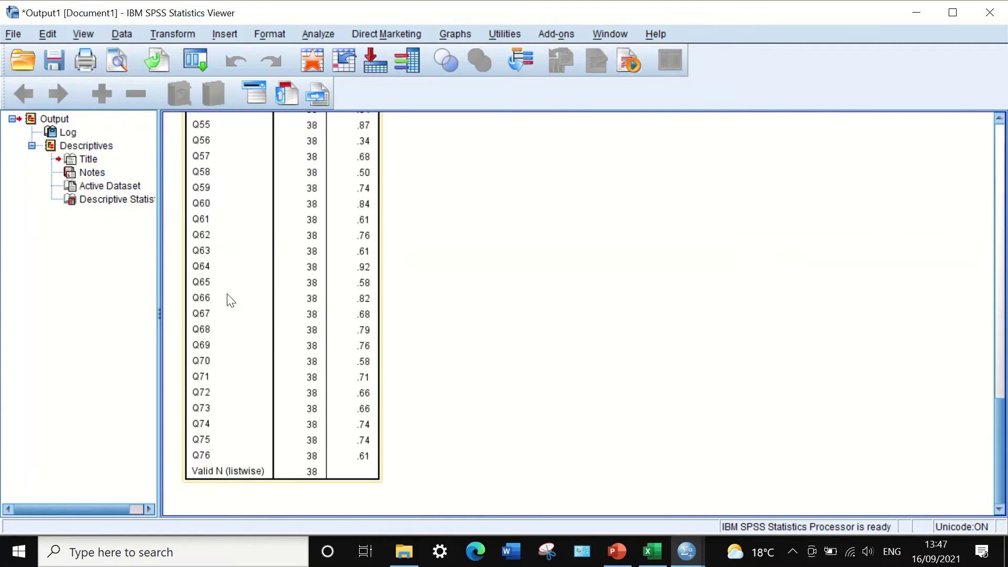
scroll(236, 307, up, 20)
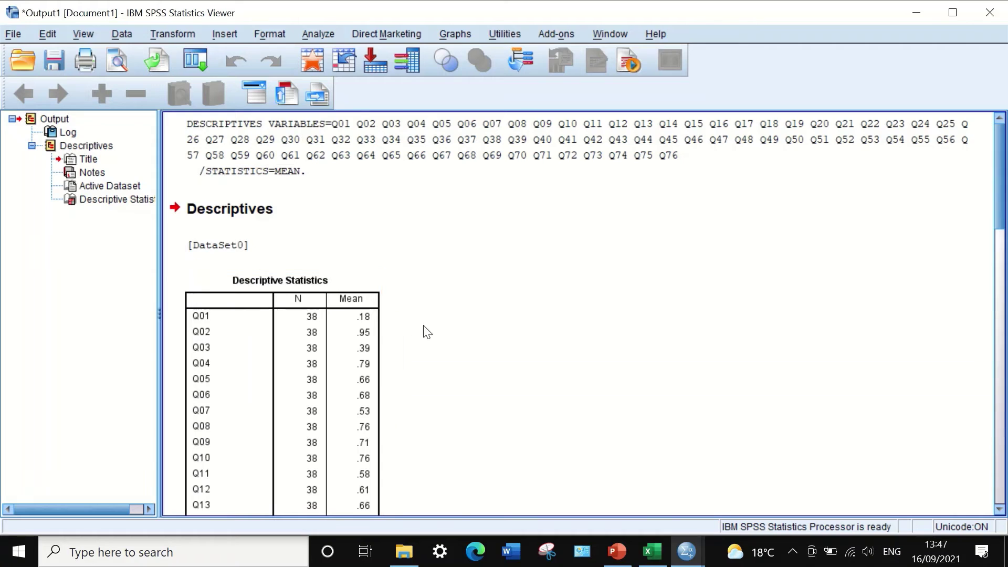
scroll(420, 325, down, 3)
scroll(411, 315, up, 3)
scroll(410, 303, down, 3)
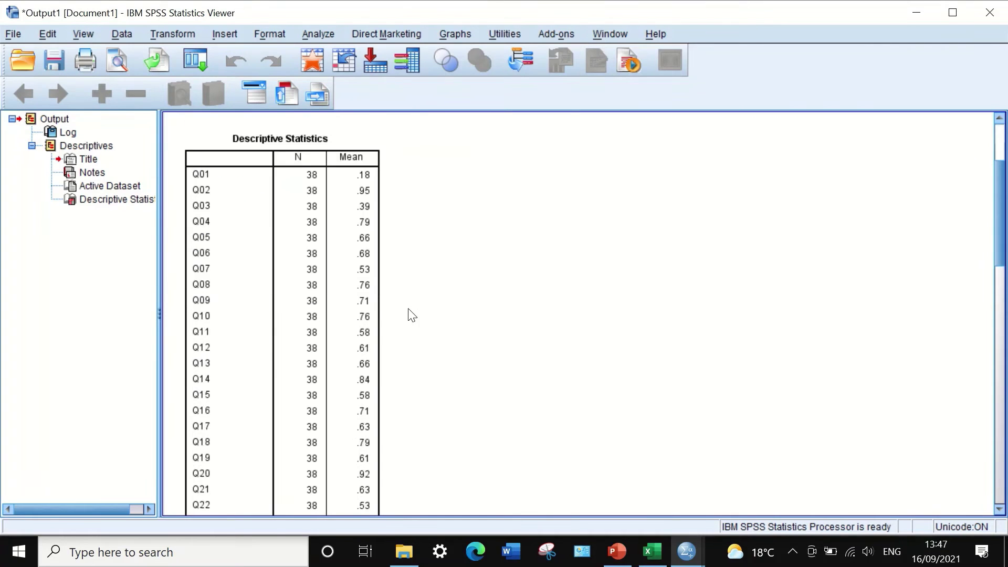
scroll(412, 315, down, 2)
scroll(410, 318, up, 5)
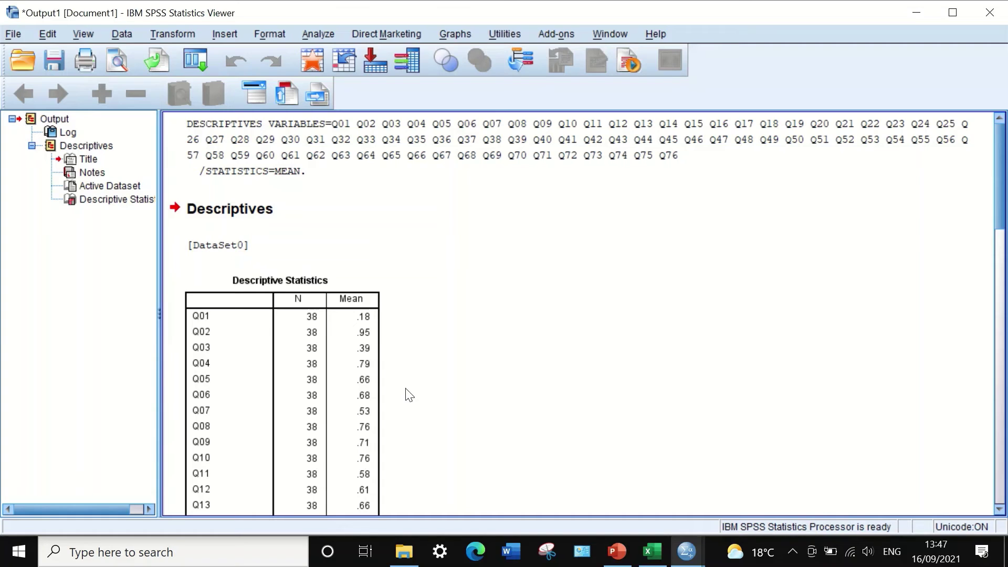
Examine the Mean column for the first items in the Descriptive Statistics table, starting with Q01, Q02 and Q03.
click(380, 348)
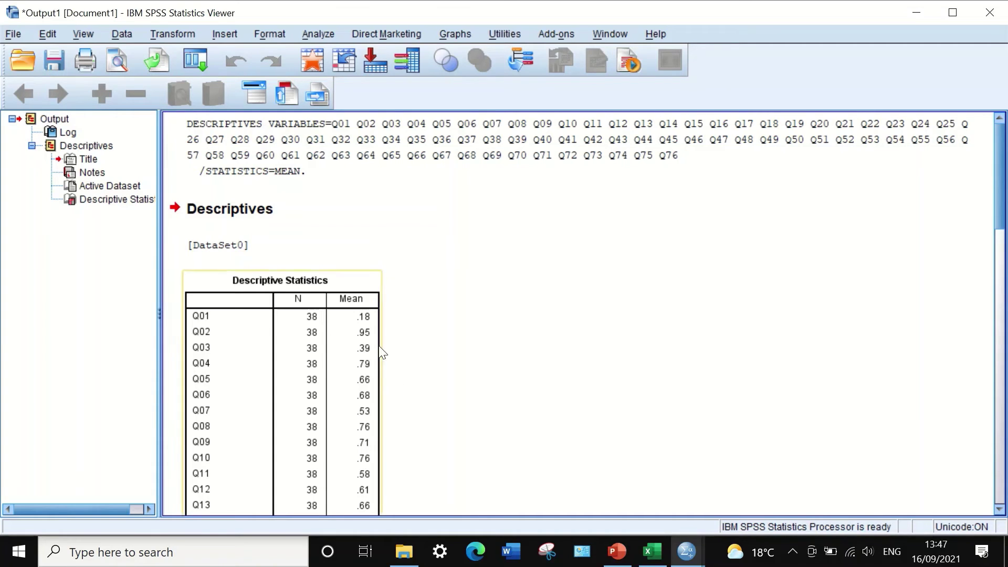
click(399, 344)
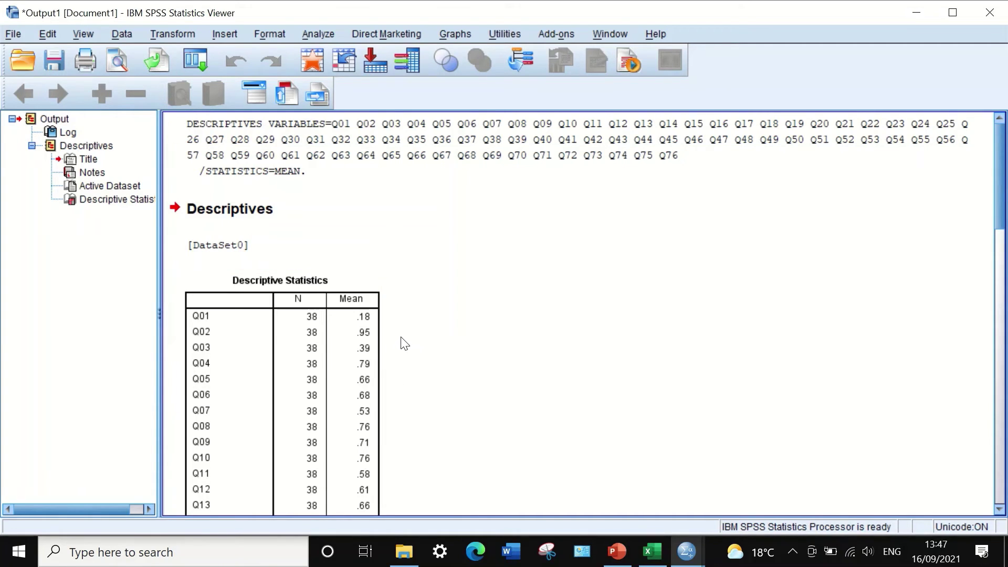
scroll(399, 338, down, 2)
scroll(396, 335, up, 2)
click(351, 298)
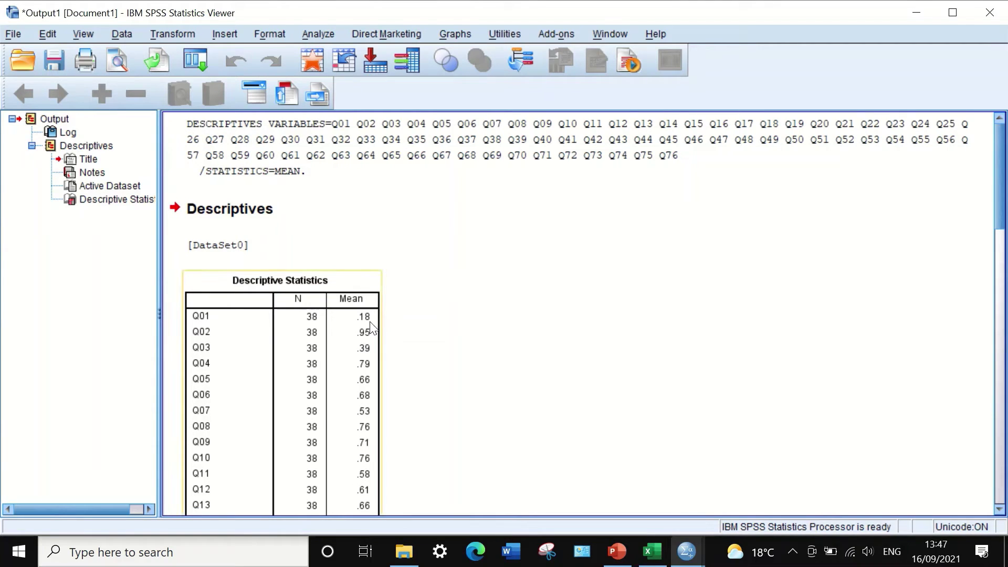
click(434, 322)
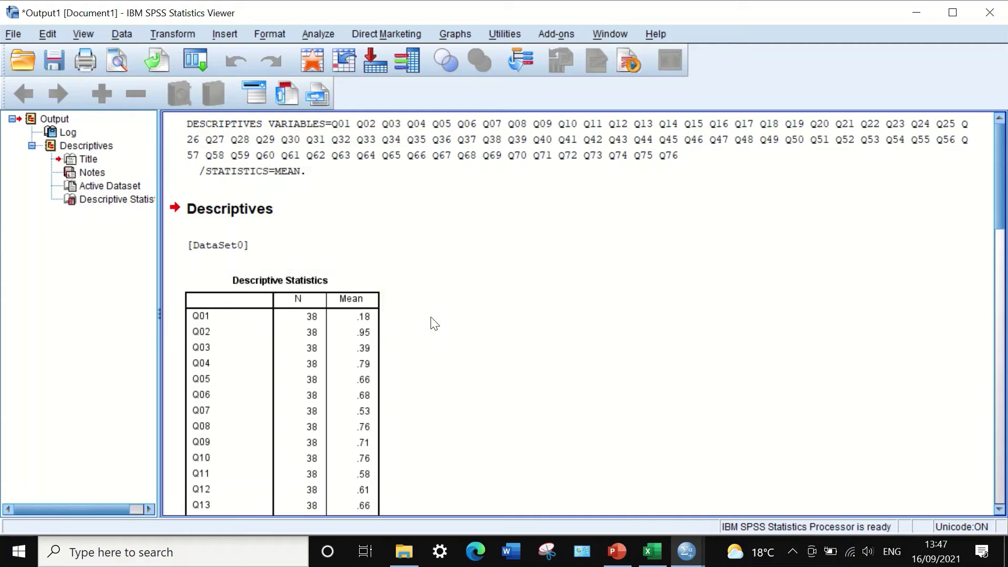
click(383, 318)
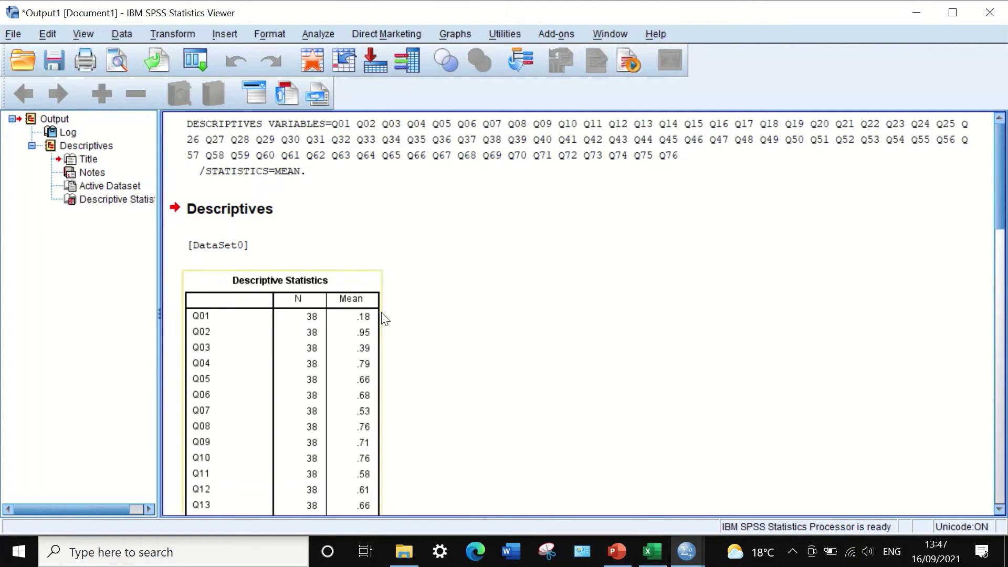
click(548, 297)
click(361, 331)
click(412, 352)
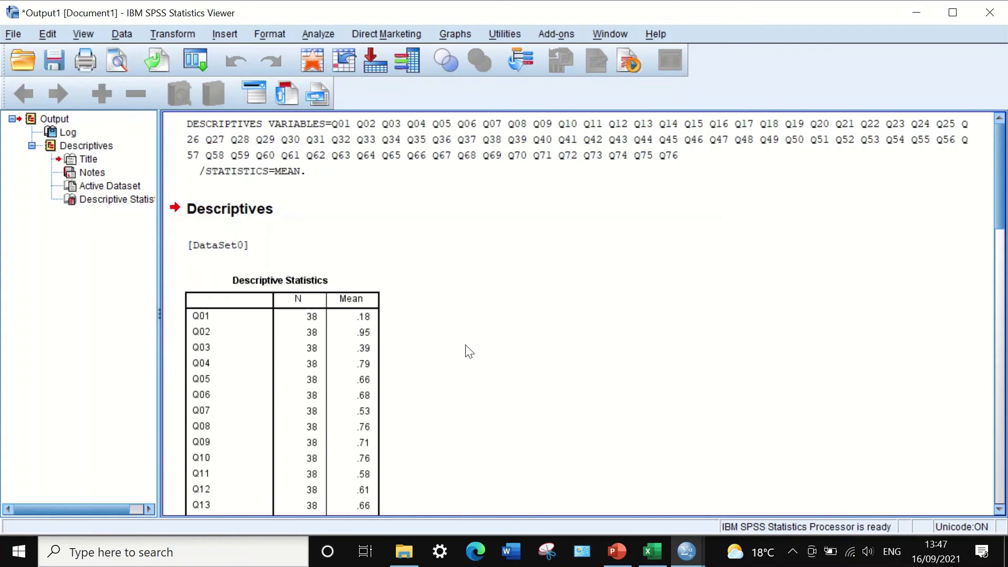
scroll(469, 351, down, 3)
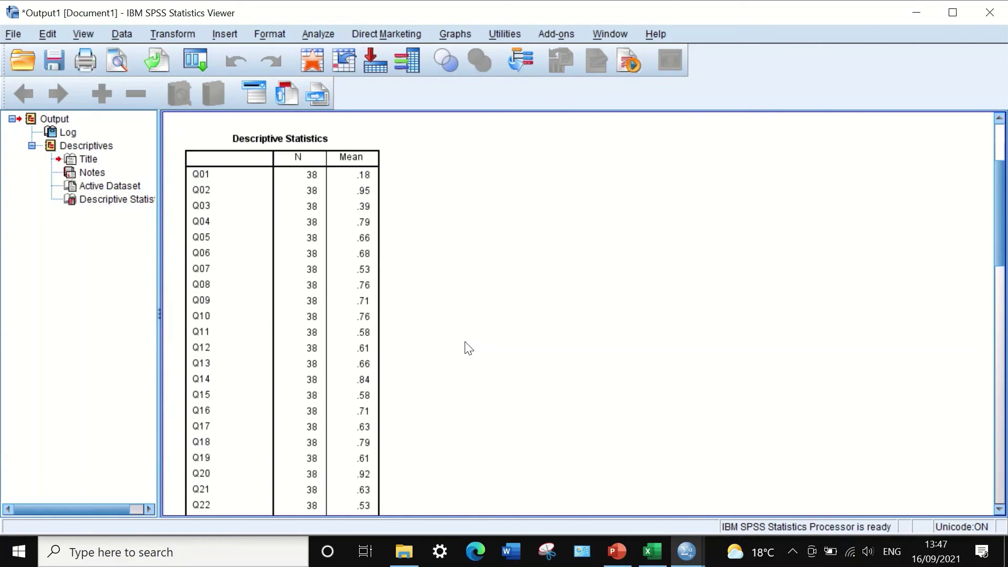
scroll(467, 334, up, 3)
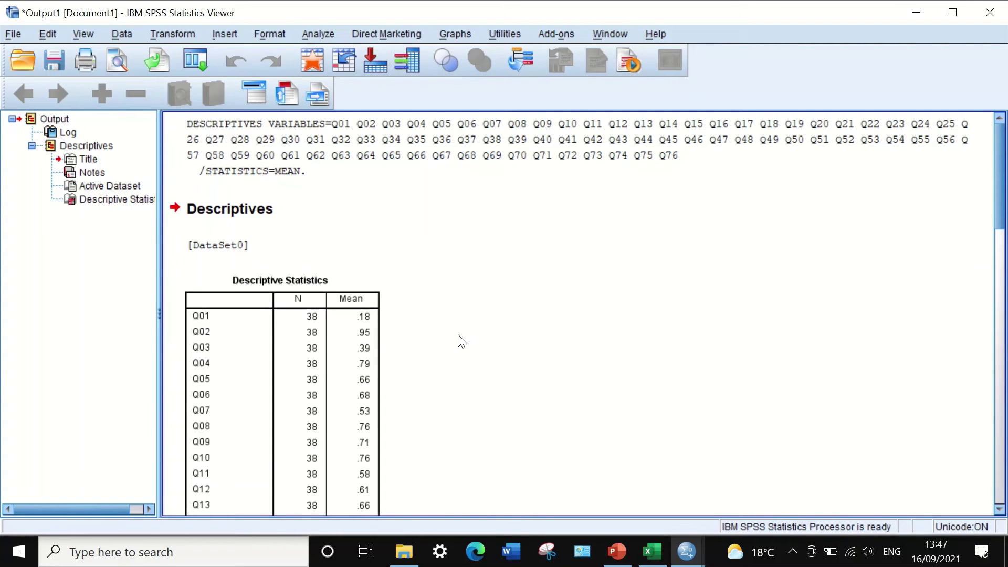
scroll(465, 349, down, 3)
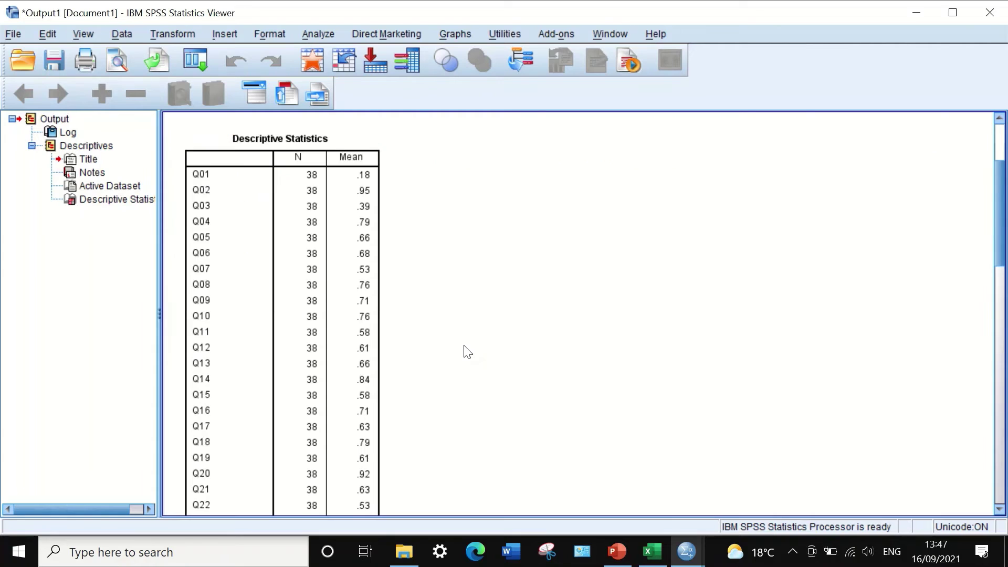
scroll(465, 349, up, 3)
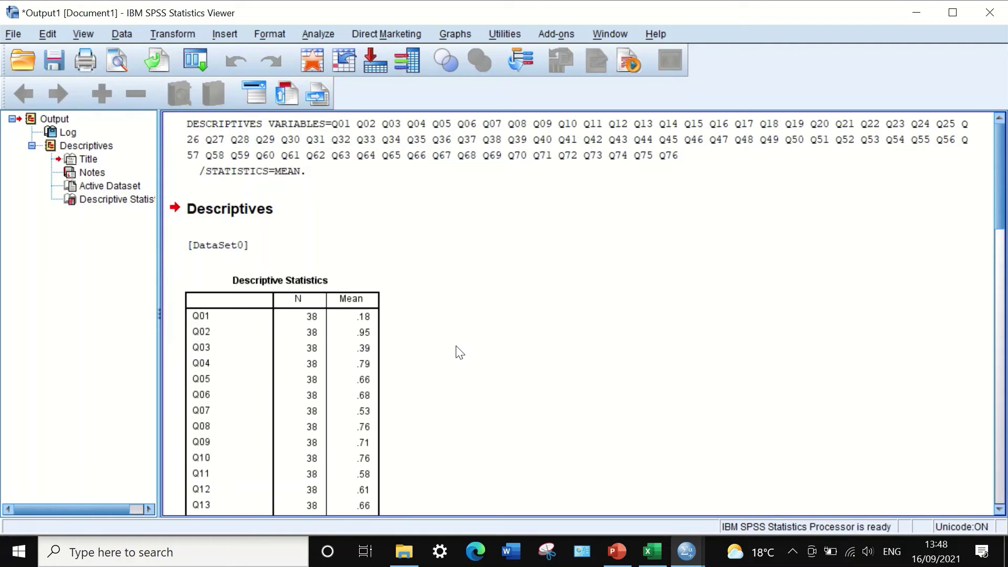
click(303, 347)
scroll(224, 319, down, 3)
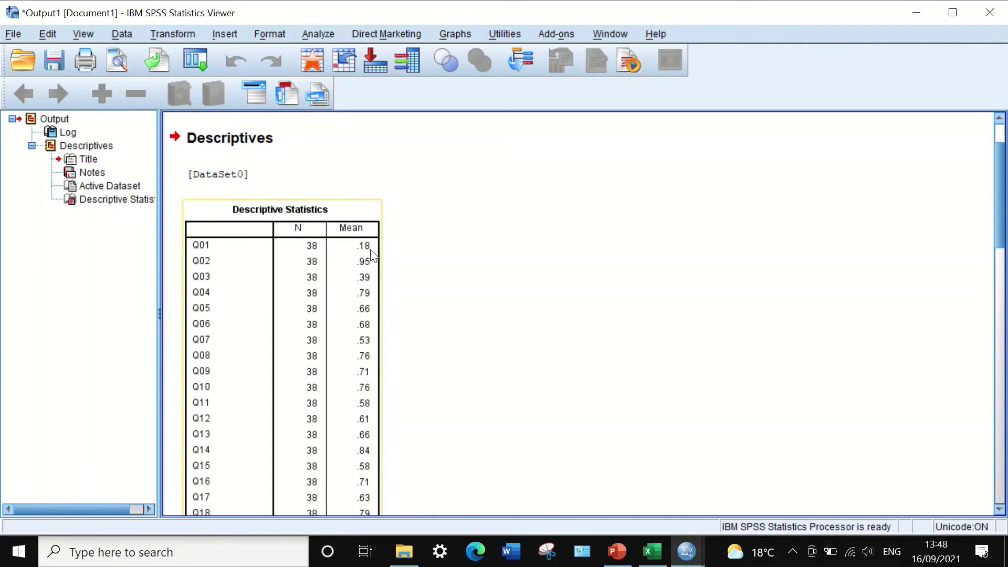
click(402, 255)
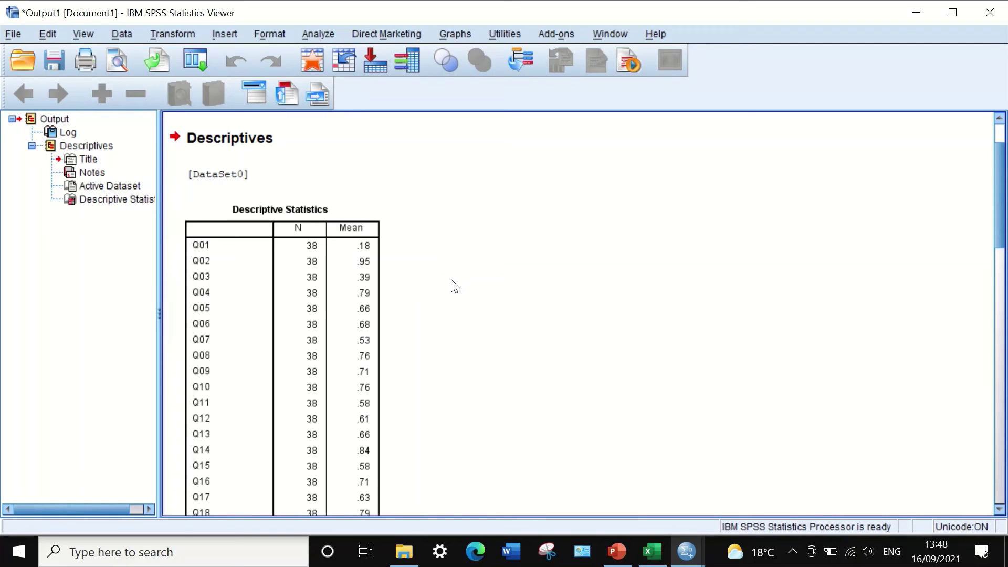
Select the Descriptive Statistics table and inspect the means of the middle items, down to about Q59.
click(207, 280)
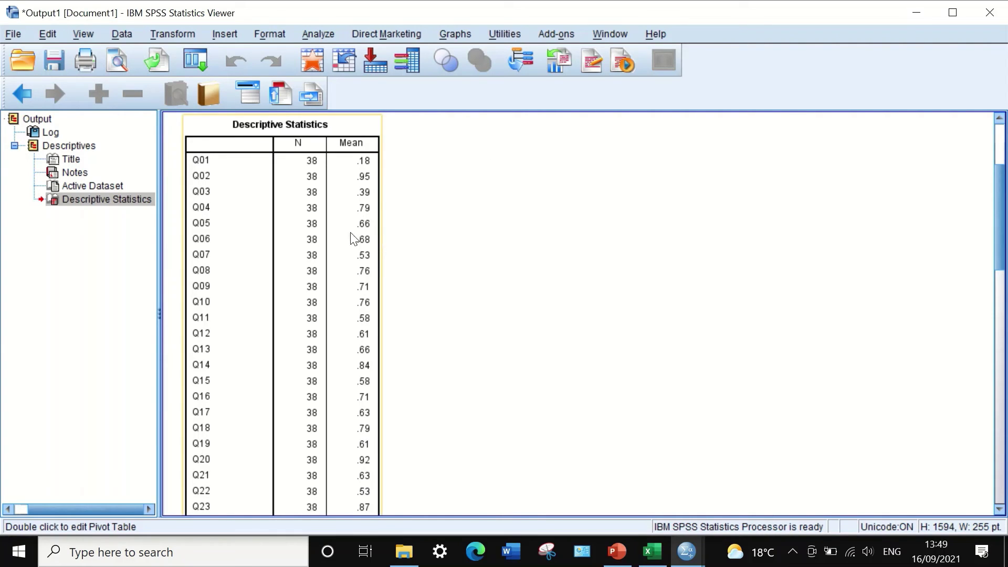
scroll(376, 269, down, 7)
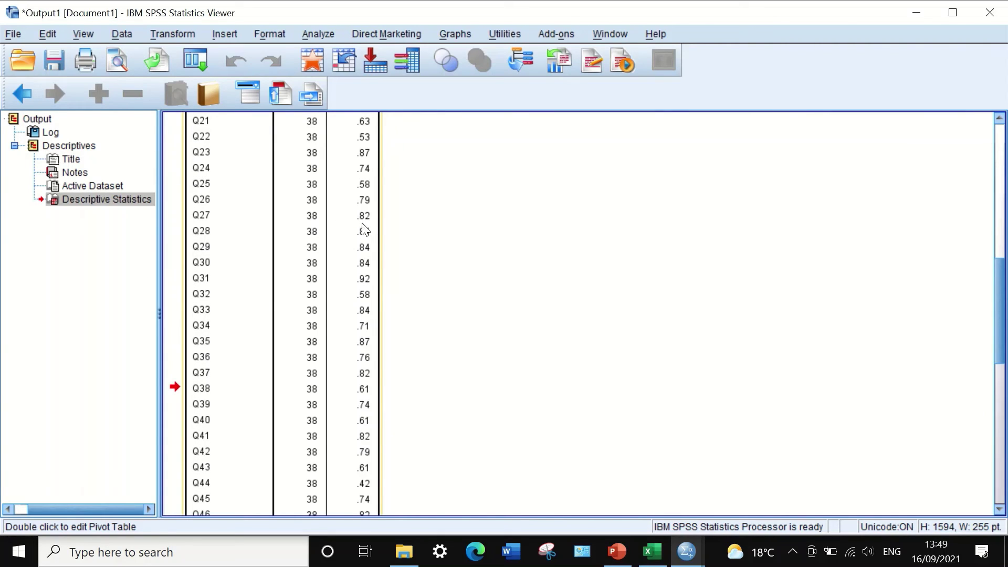
scroll(362, 221, up, 3)
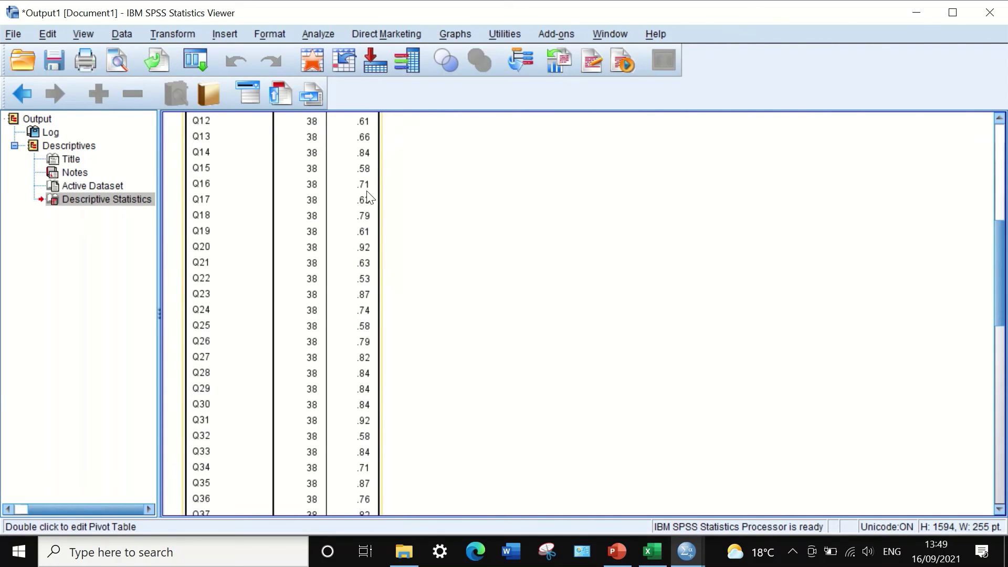
scroll(368, 257, down, 3)
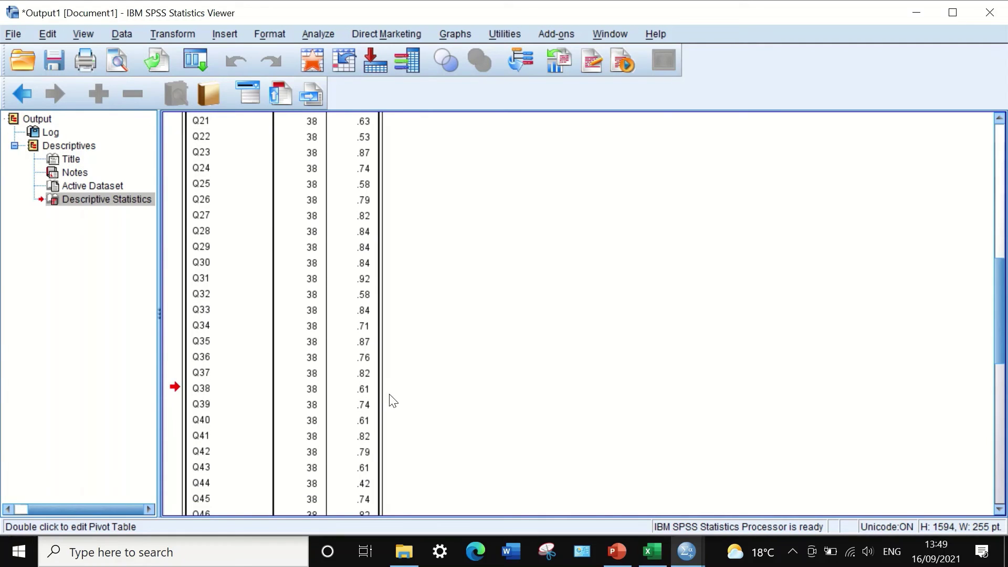
scroll(386, 401, down, 3)
scroll(371, 402, down, 2)
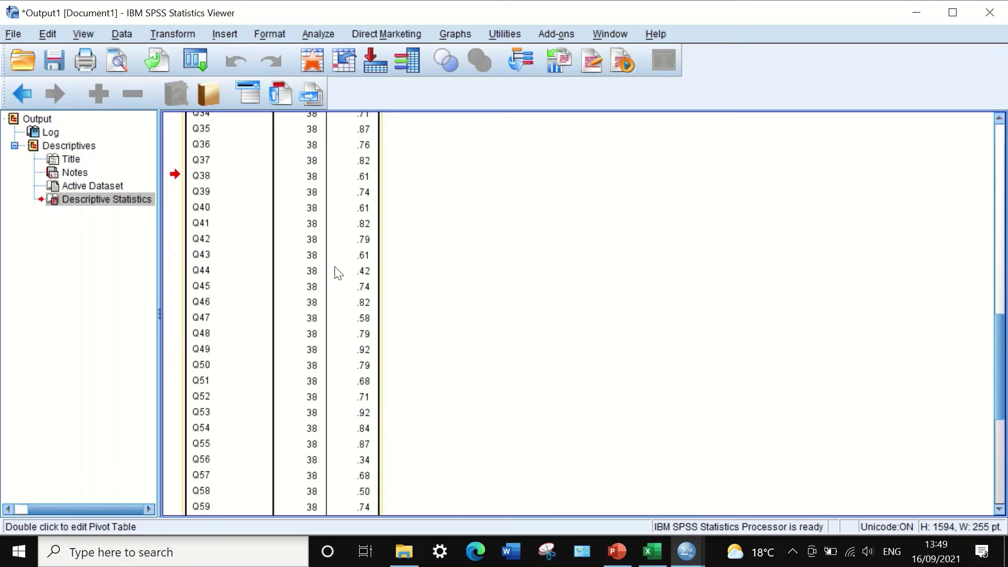
scroll(333, 270, up, 4)
scroll(337, 330, up, 10)
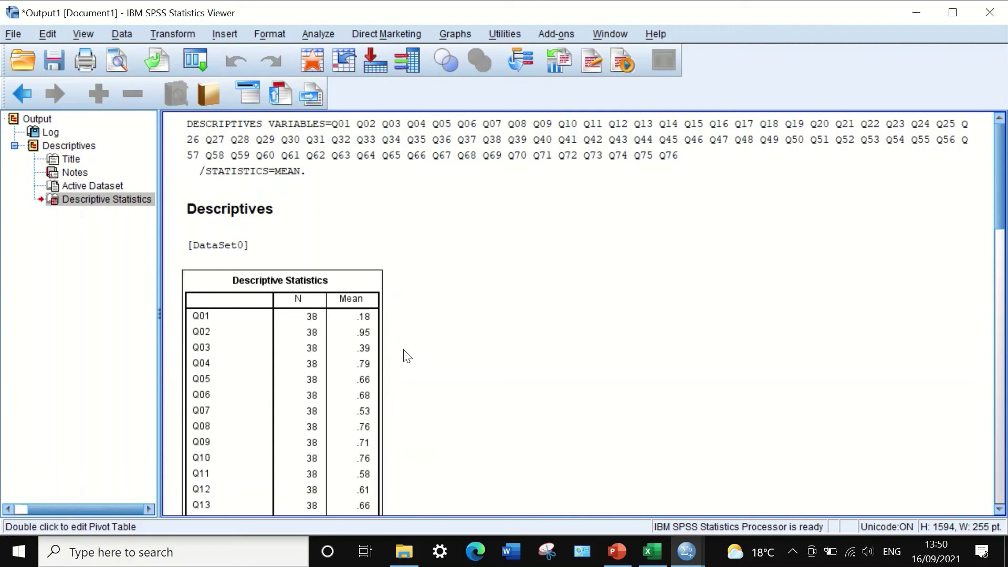
Compare the item means across the Descriptive Statistics table again, from Q01 to about Q67, to judge item difficulty.
scroll(412, 340, down, 3)
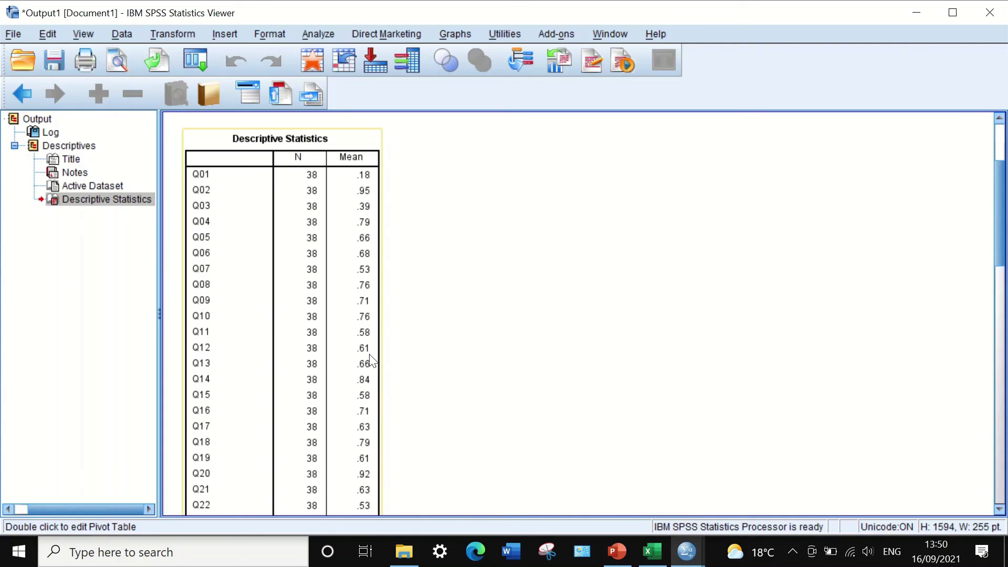
scroll(490, 279, down, 3)
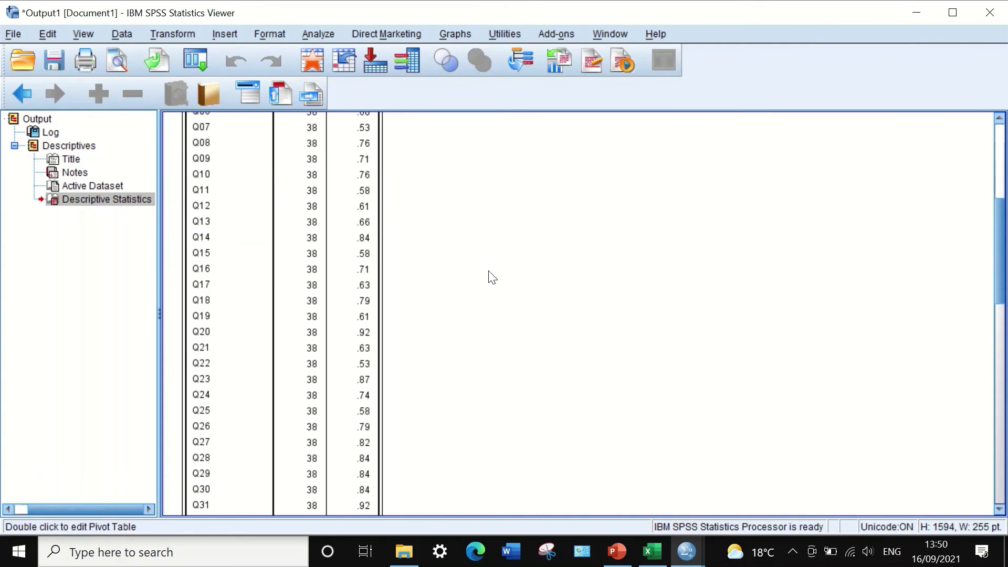
scroll(488, 289, up, 5)
scroll(485, 294, up, 2)
scroll(494, 325, down, 4)
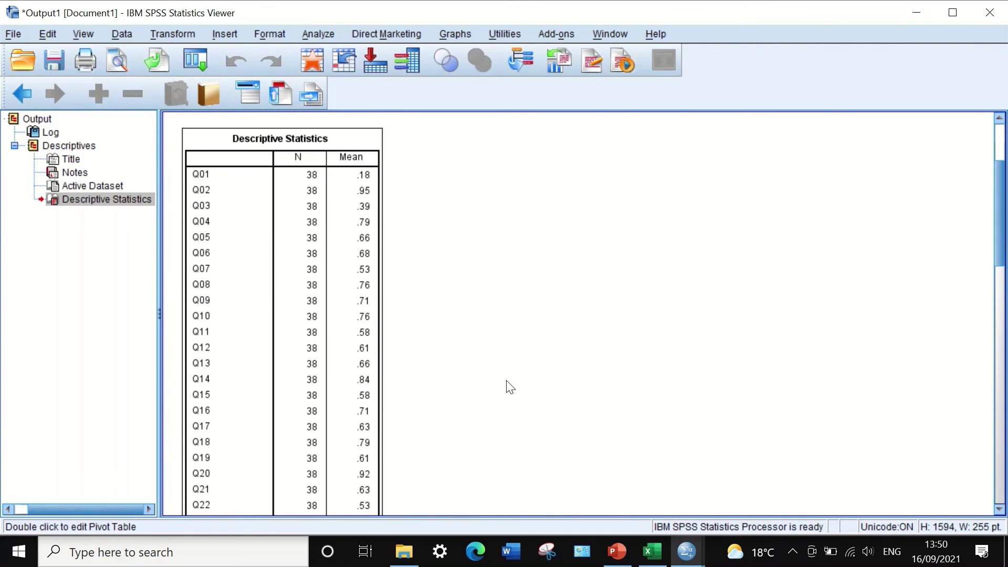
scroll(527, 450, down, 5)
scroll(524, 434, down, 5)
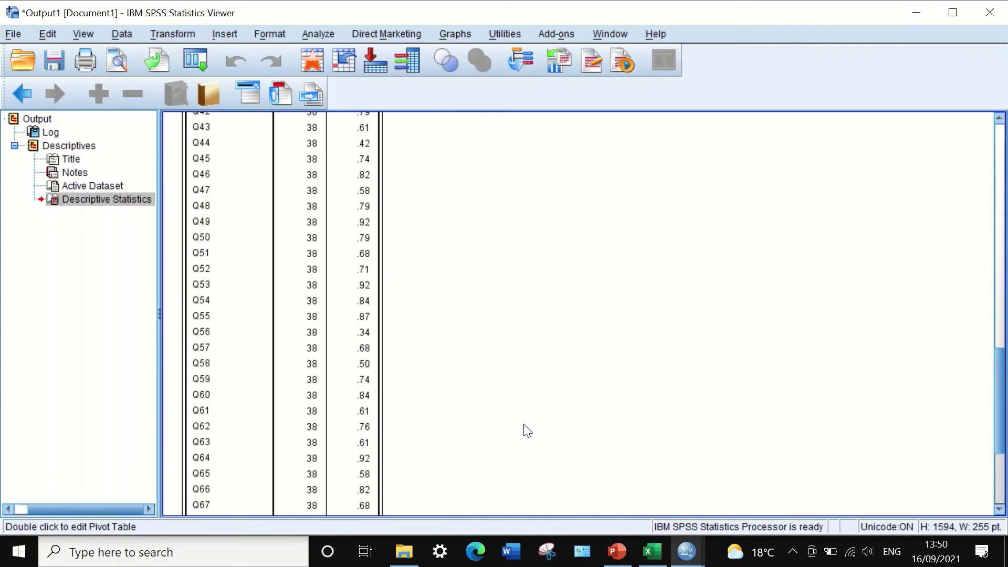
scroll(524, 428, up, 4)
scroll(522, 423, up, 6)
scroll(472, 357, down, 3)
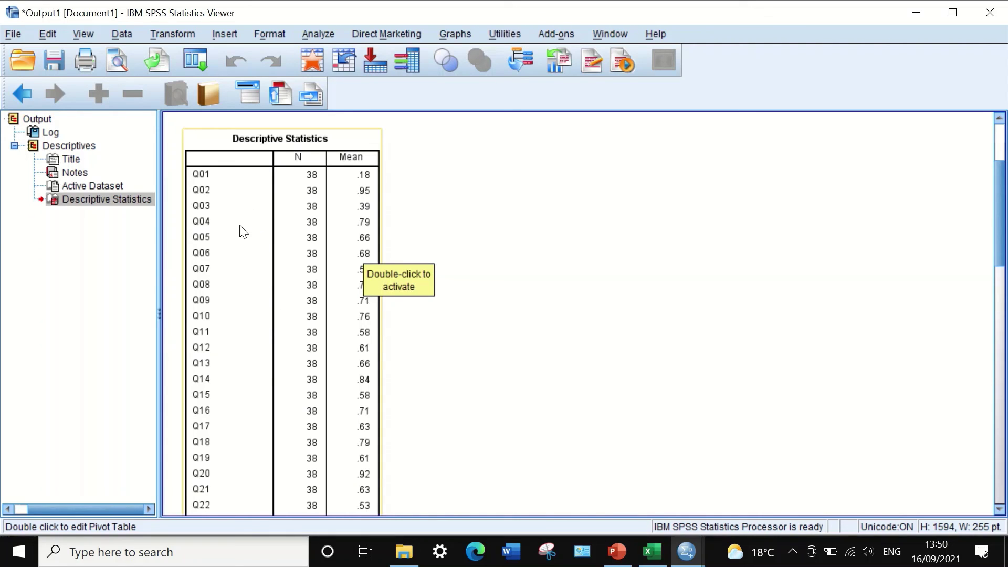
scroll(234, 230, down, 1)
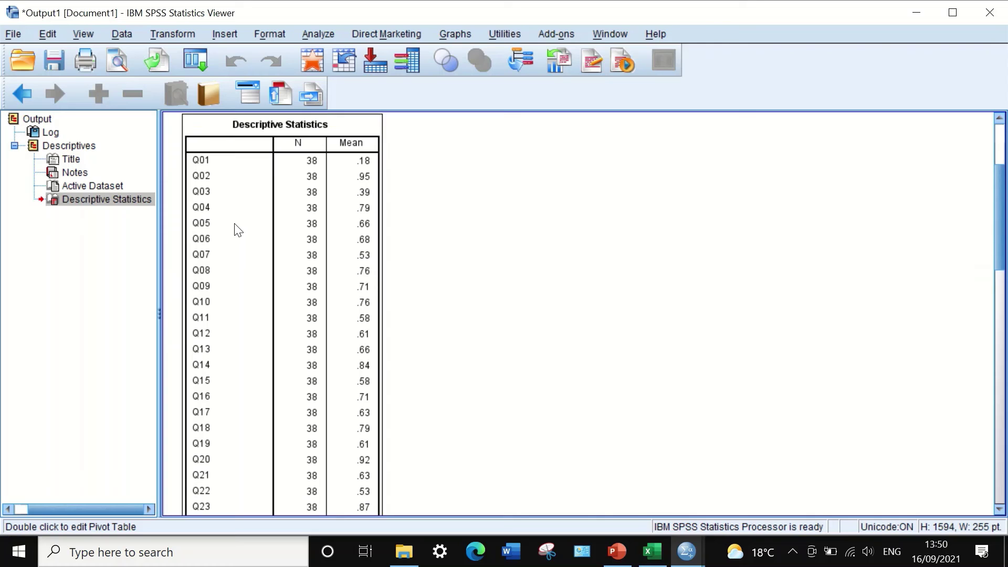
Start exporting only the selected Descriptive Statistics table, with Excel 2007 and Higher (*.xlsx) as the document type.
right_click(188, 234)
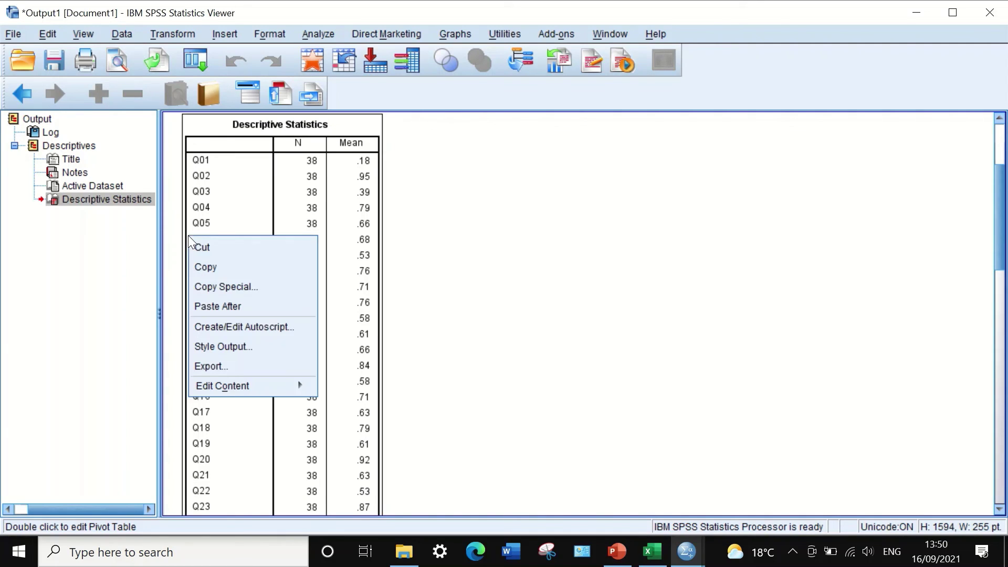
click(232, 368)
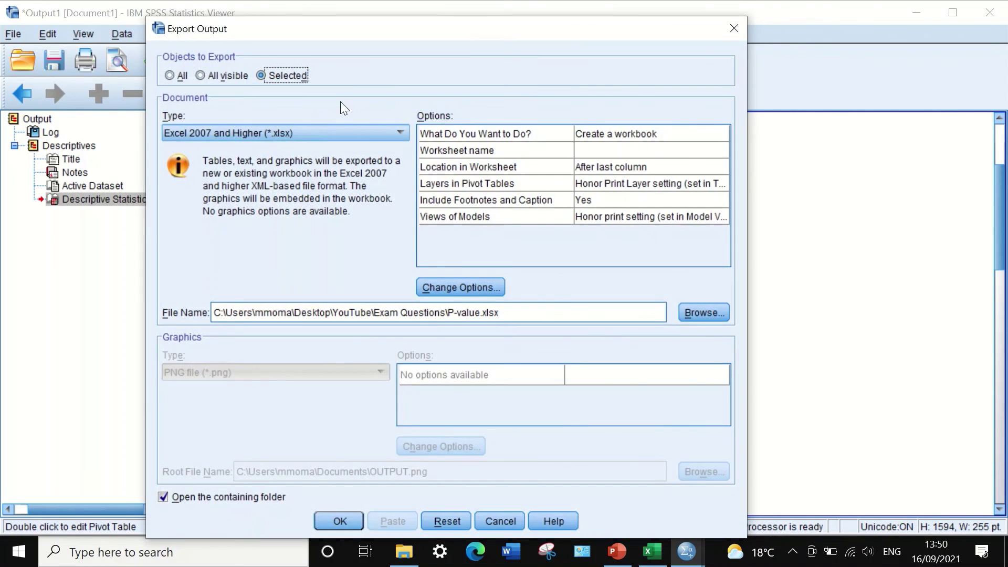
click(342, 132)
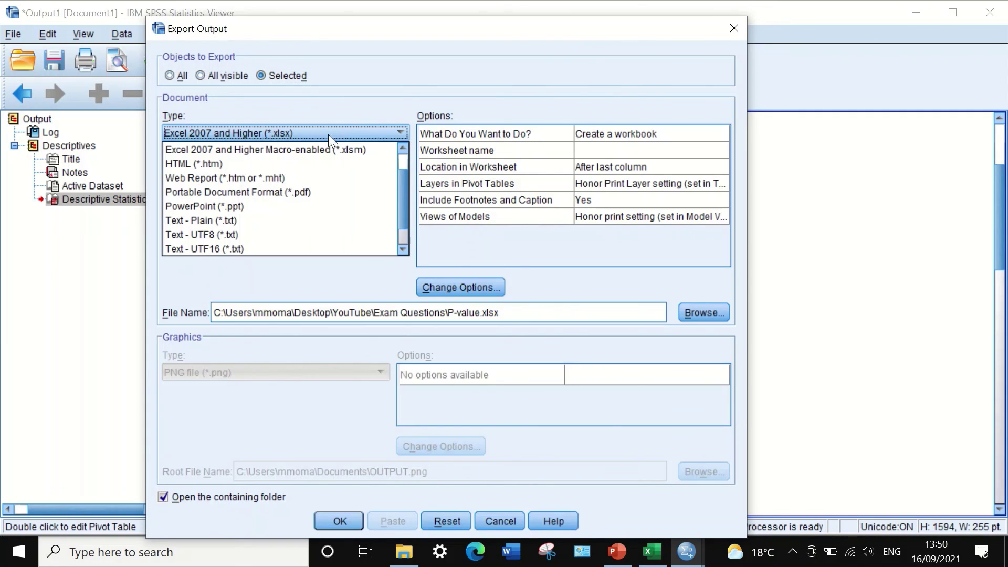
scroll(291, 173, up, 1)
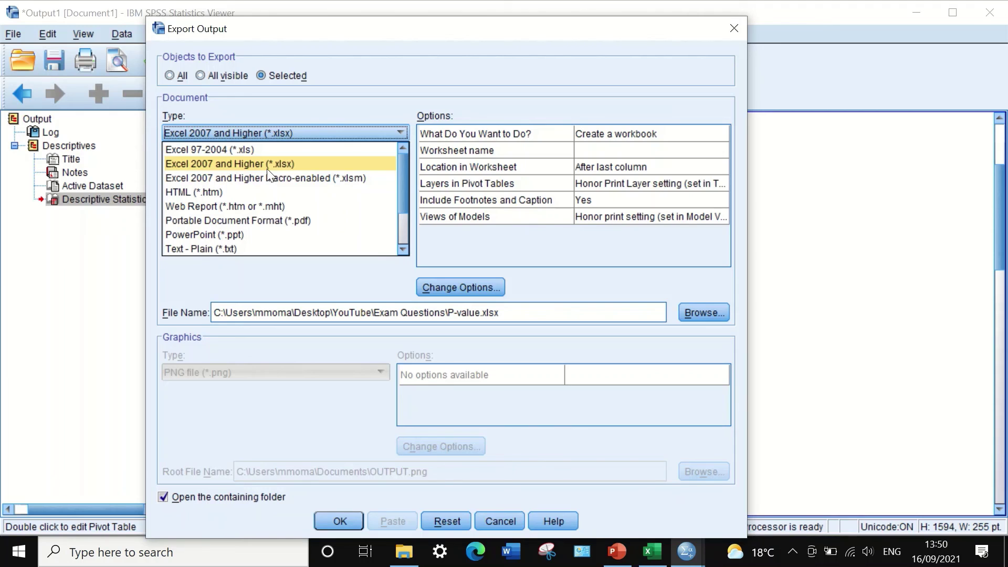
click(267, 169)
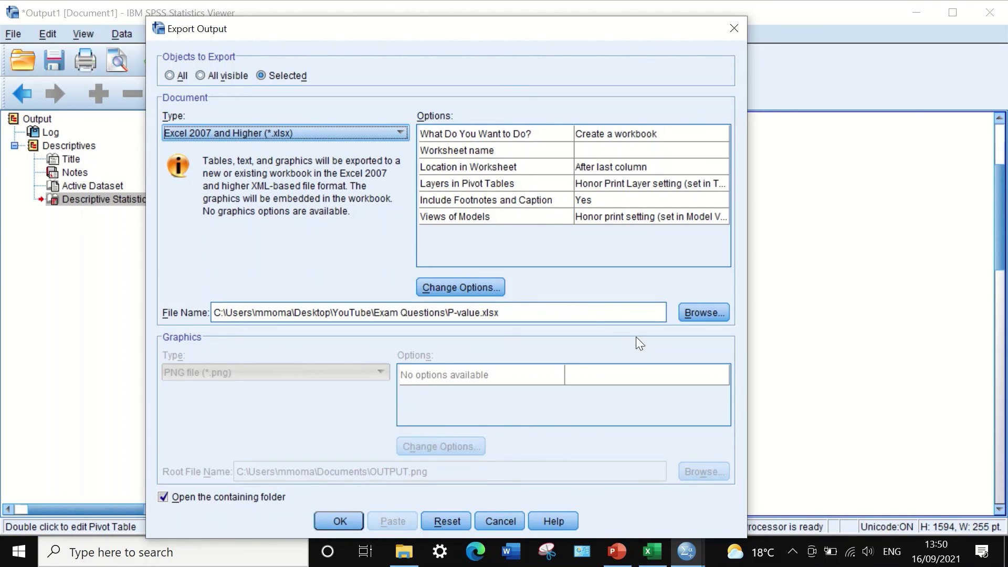
Browse for the export location and go to the Exam Questions folder inside the YouTube folder on the Desktop.
click(692, 313)
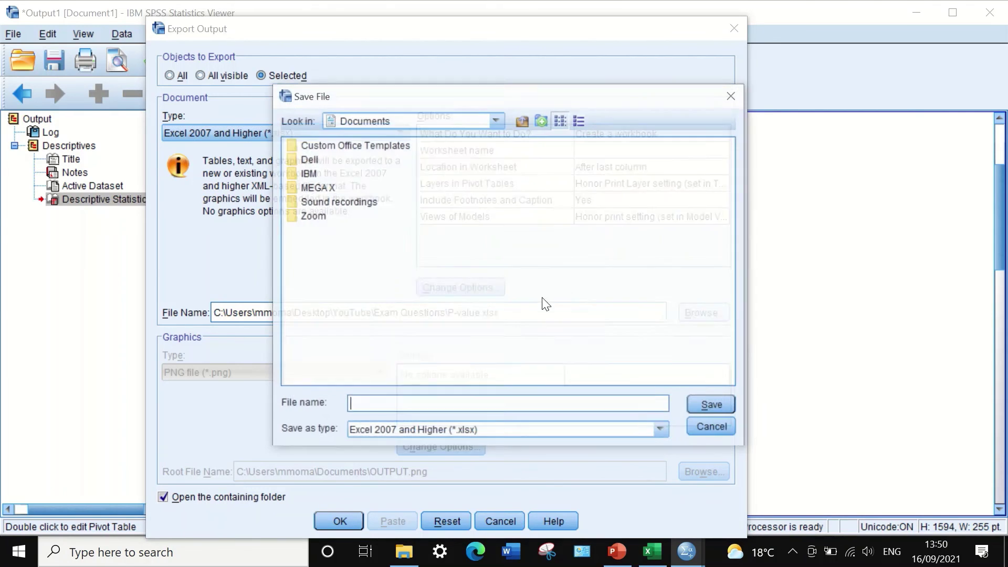
click(373, 119)
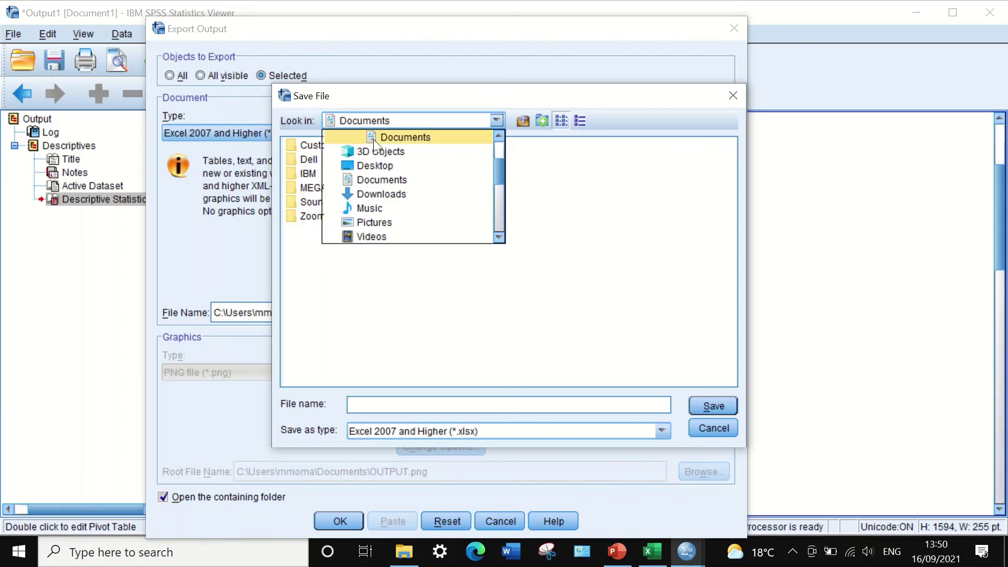
click(372, 169)
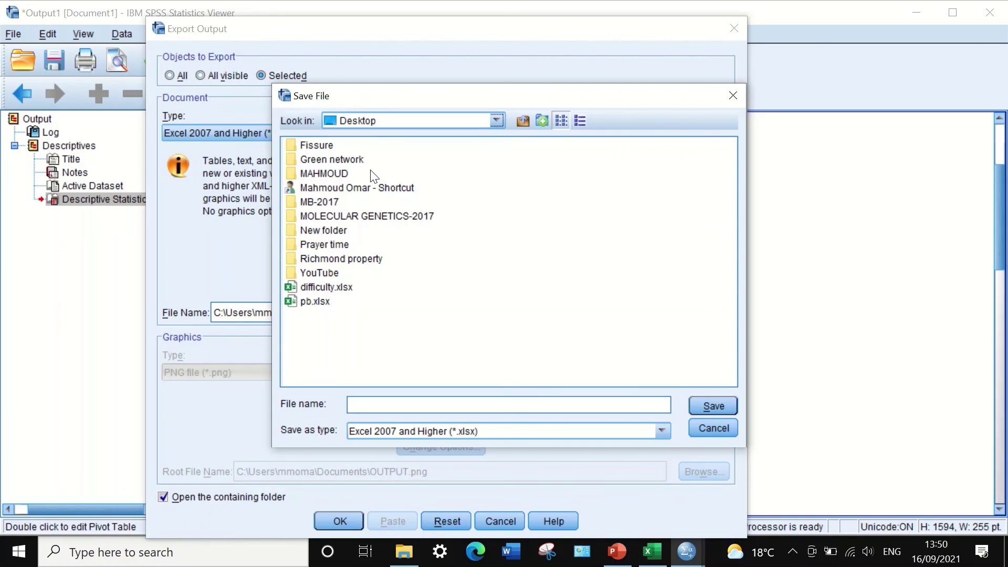
double_click(307, 269)
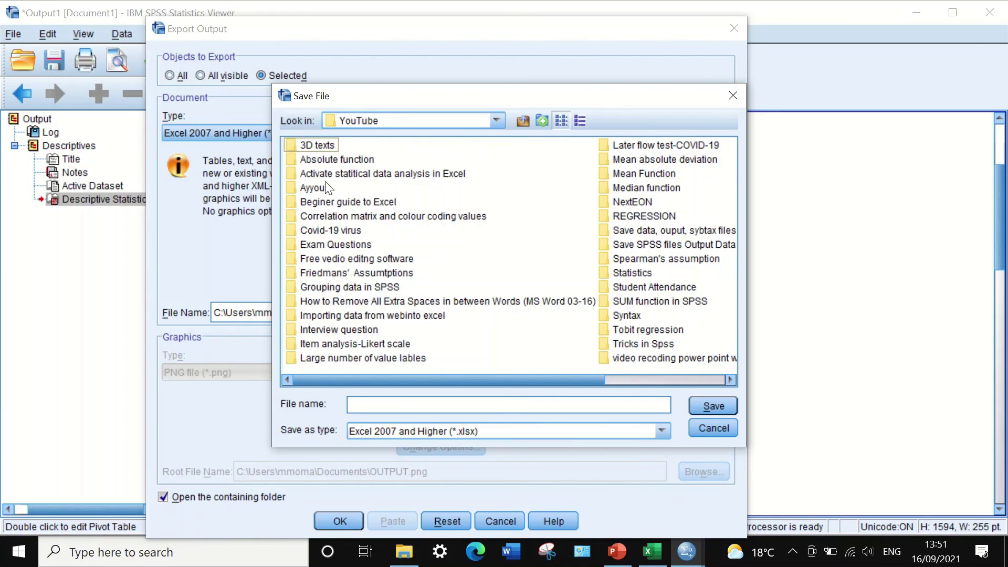
double_click(327, 243)
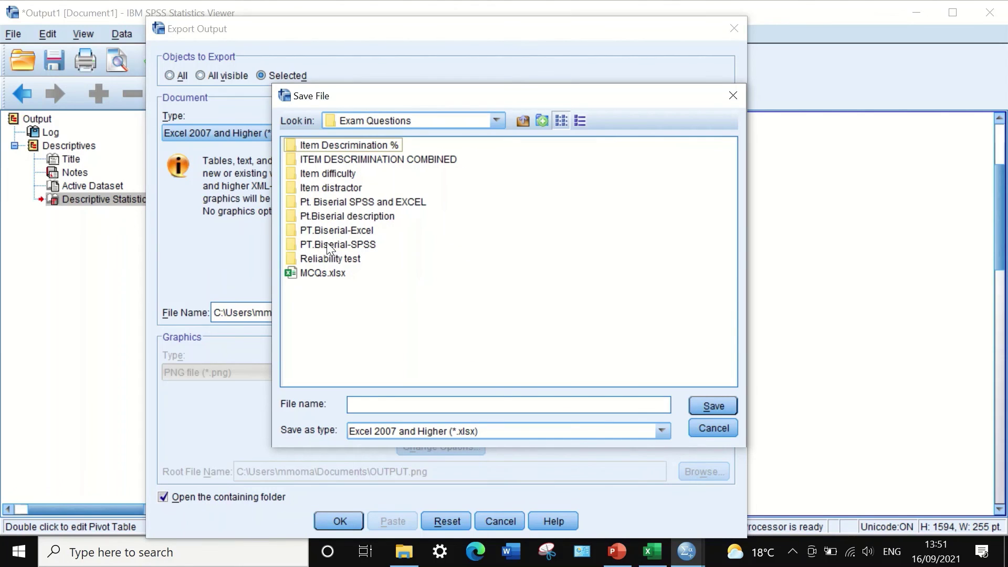
Name the export file Item difficulty and enter the Item difficulty folder.
click(395, 408)
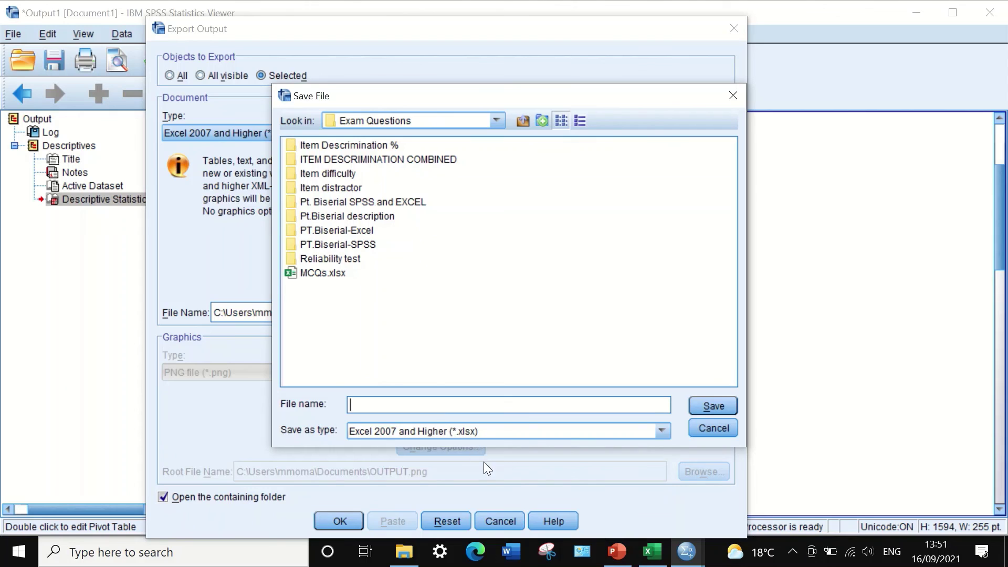
text(Item diff)
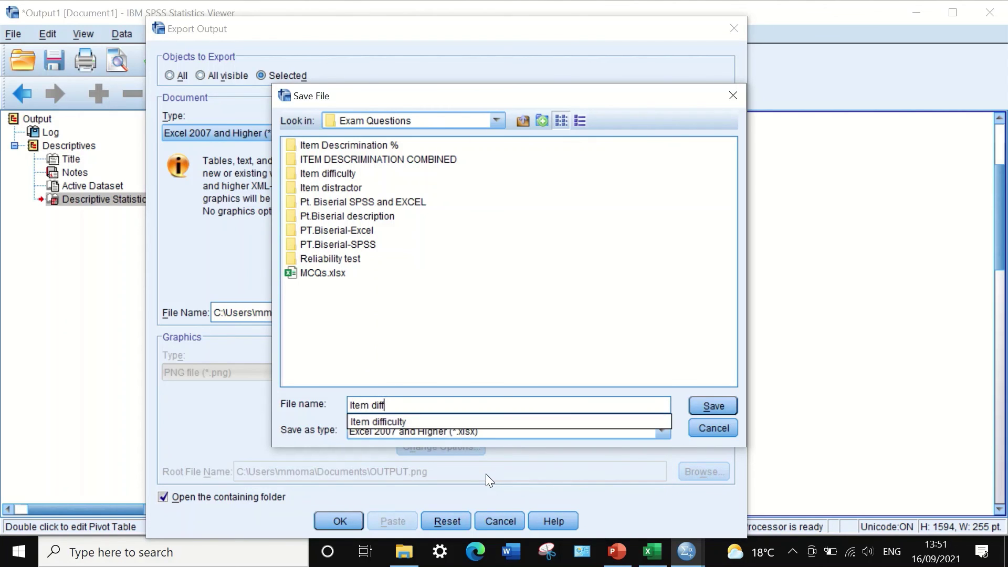
click(414, 421)
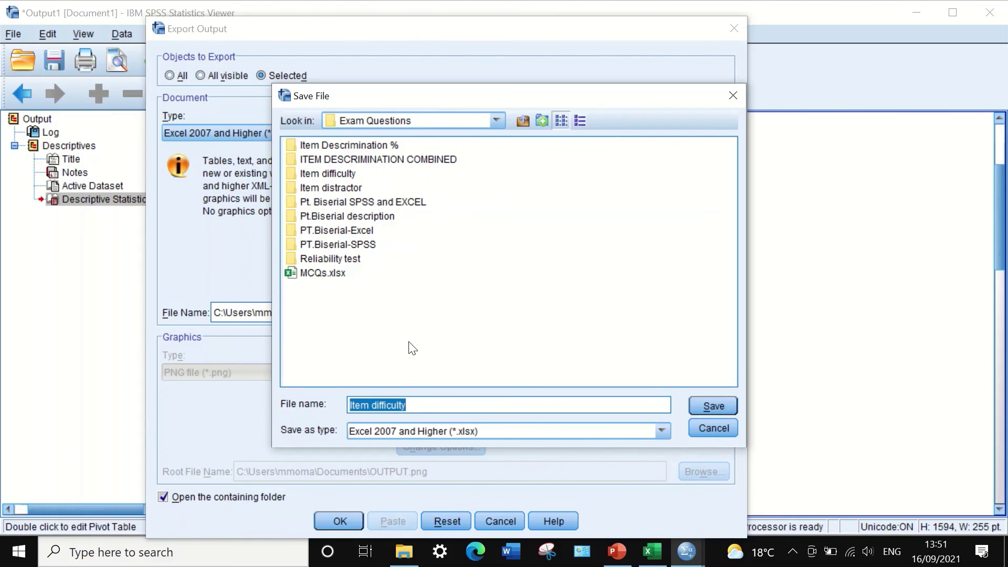
click(698, 405)
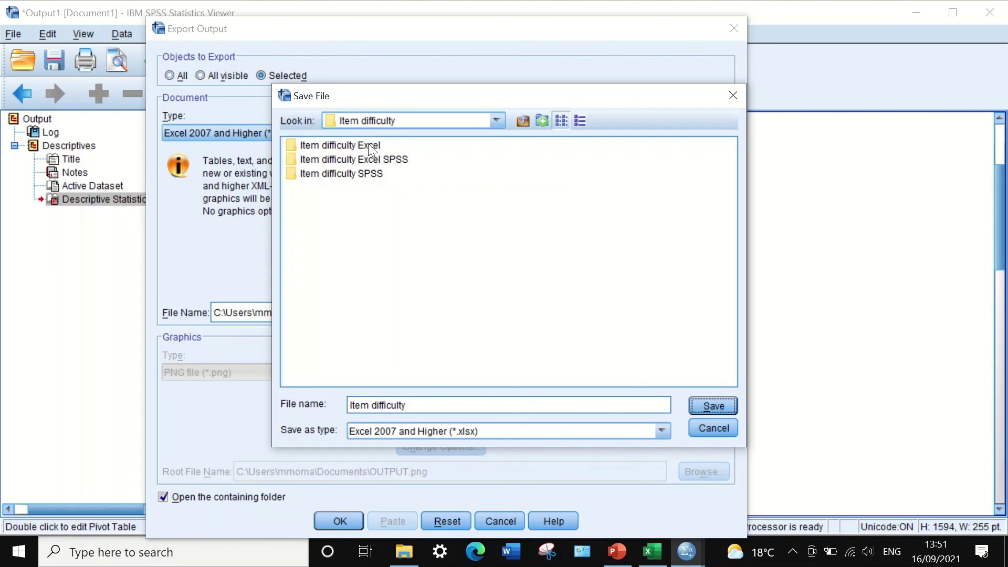
Confirm Item difficulty.xlsx in the Item difficulty folder as the destination and run the export.
click(352, 207)
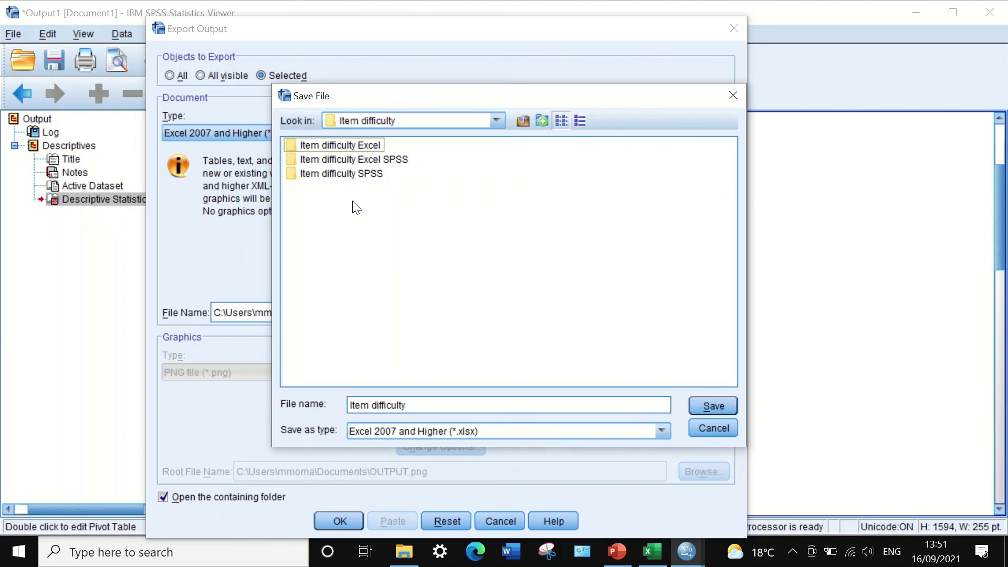
click(486, 122)
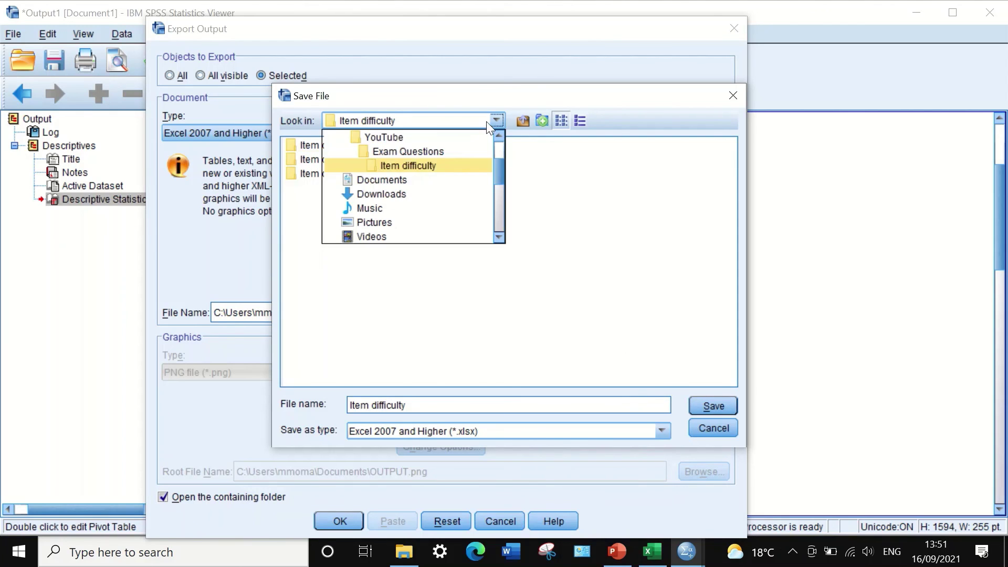
click(429, 164)
click(706, 405)
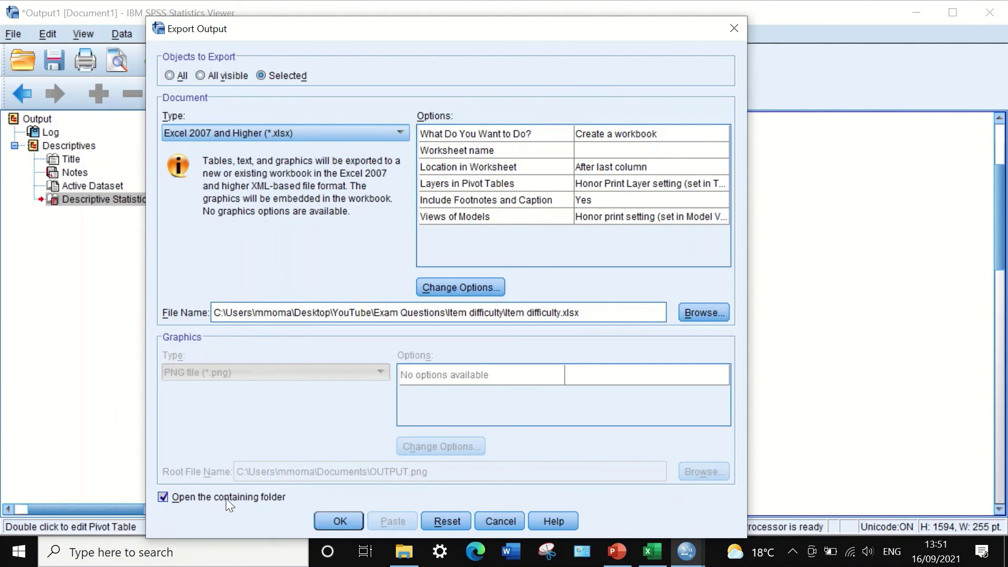
click(326, 521)
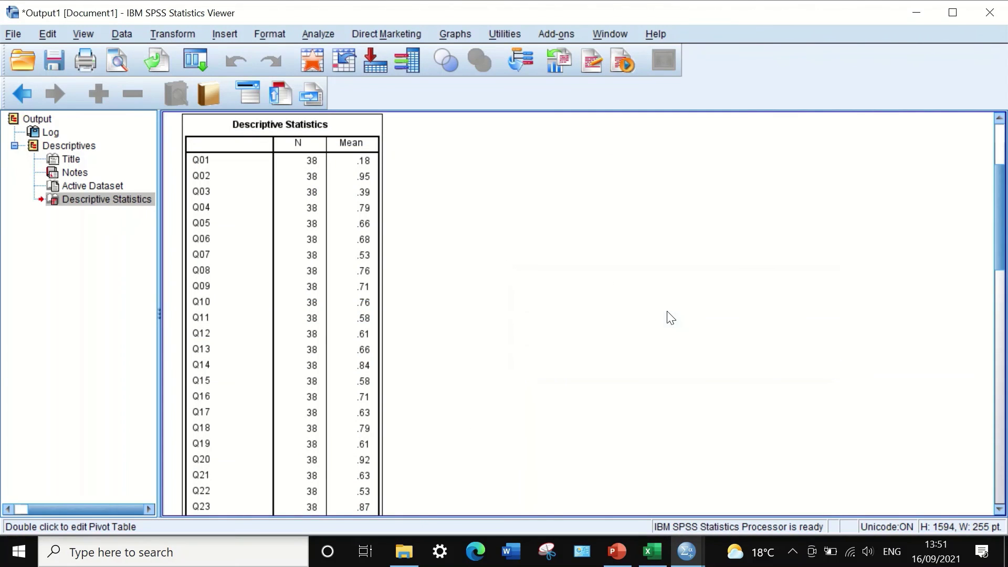